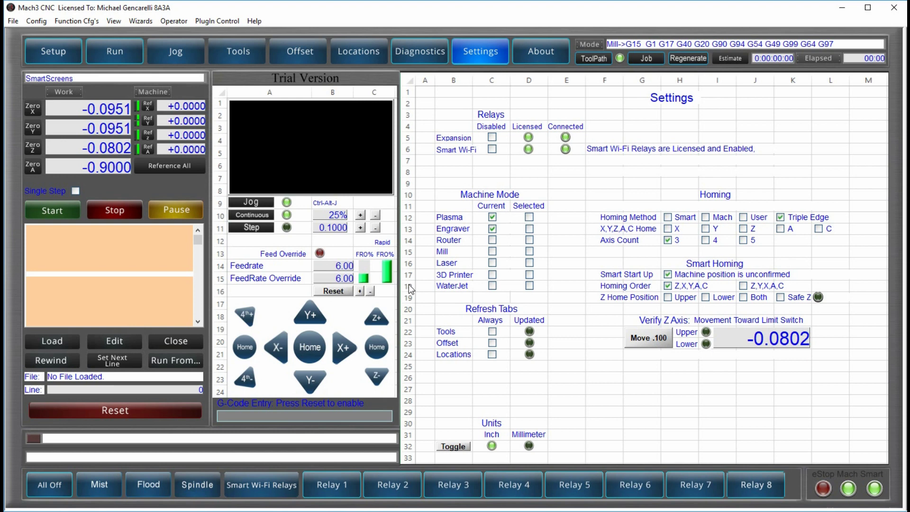
- Open and dismiss the PlugIn Control list without choosing a plugin, then show the Run screen
{"action": "left_click", "coordinate": [210, 22]}
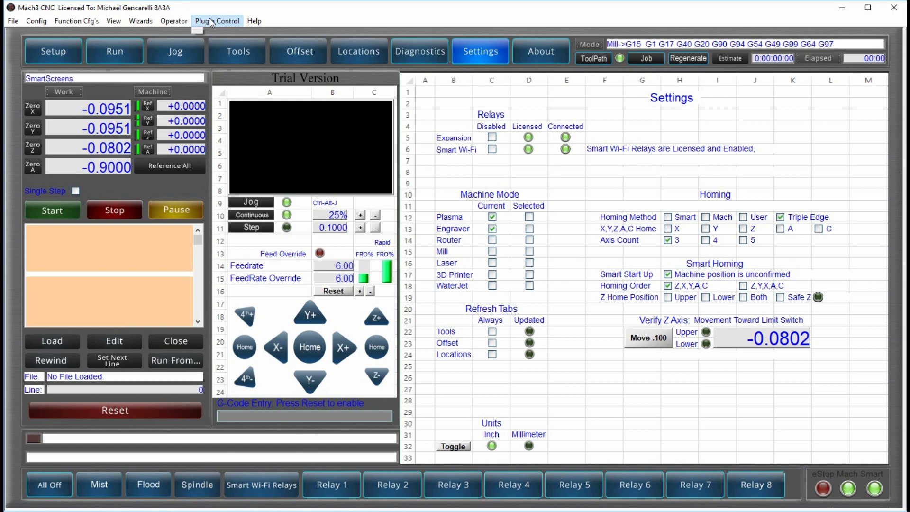
{"action": "left_click", "coordinate": [451, 352]}
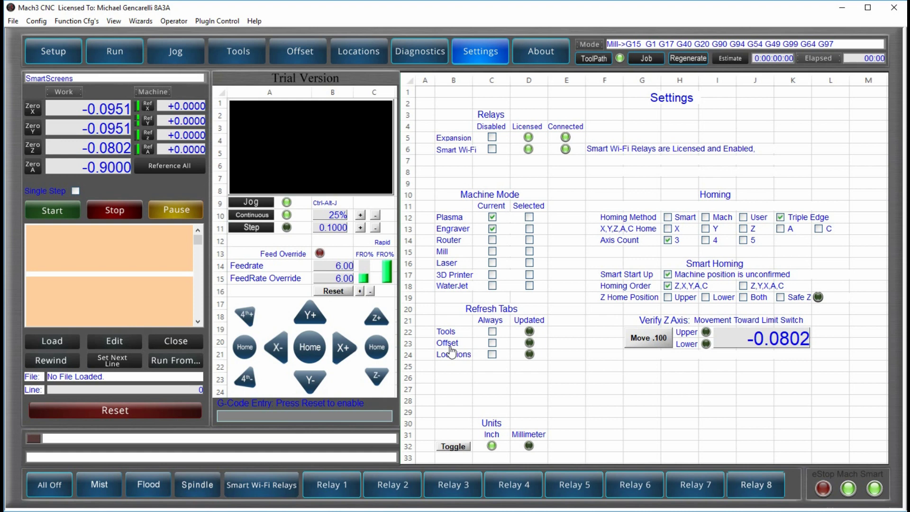
{"action": "key", "text": "alt+1"}
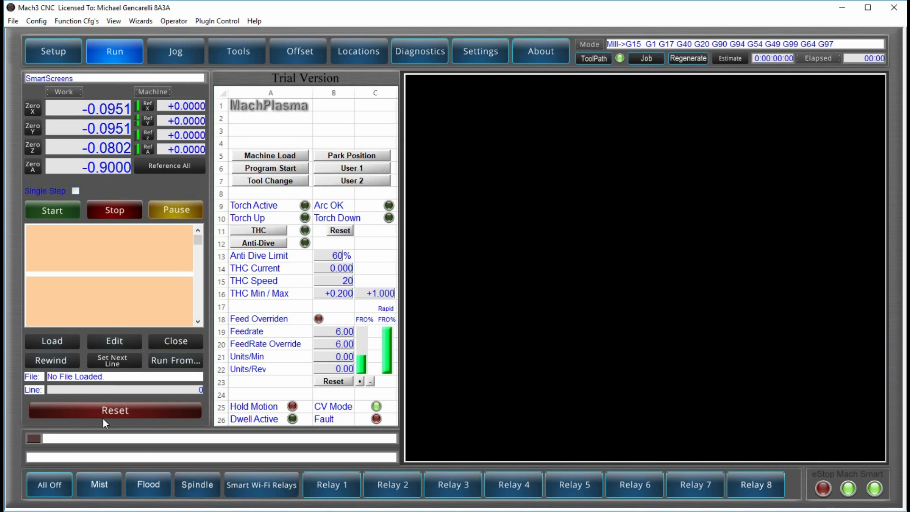
- Switch to the Setup screen with its GoTo and jog controls
{"action": "left_click", "coordinate": [70, 62]}
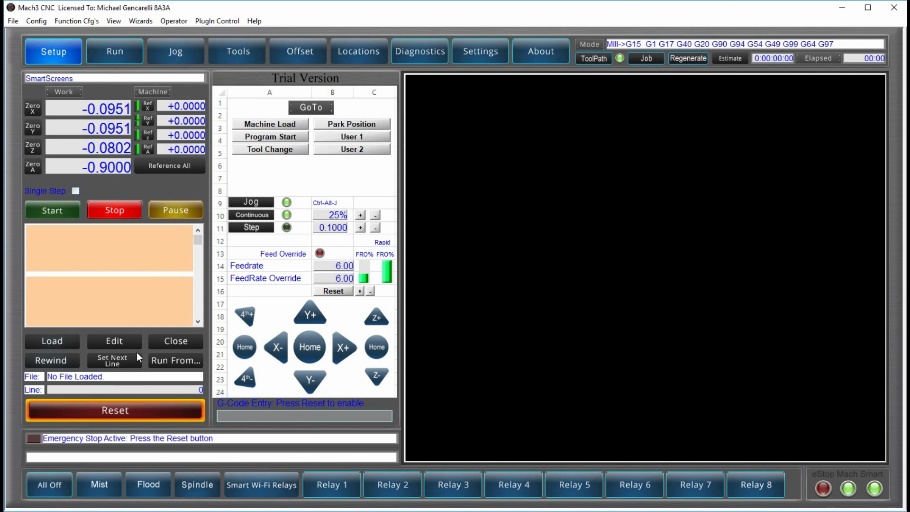
- Clear the emergency stop with Reset, then move to the Run screen
{"action": "left_click", "coordinate": [123, 412]}
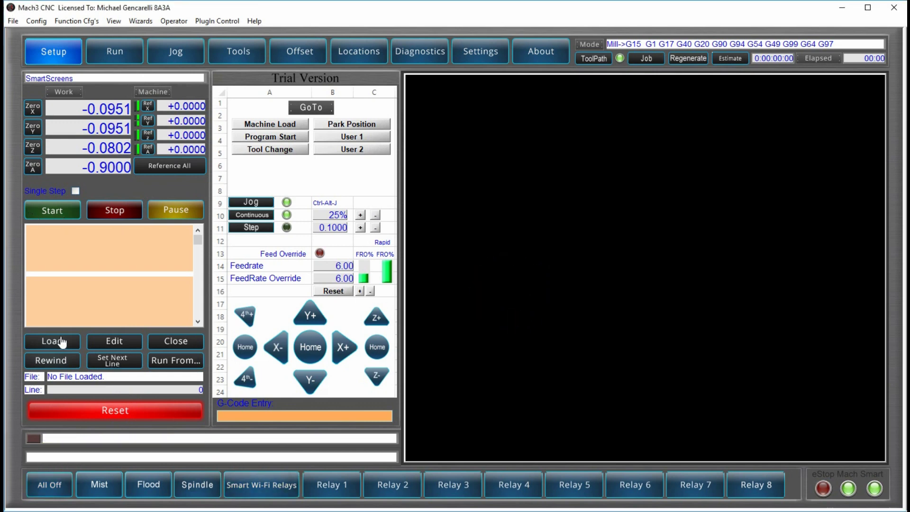
{"action": "left_click", "coordinate": [119, 56]}
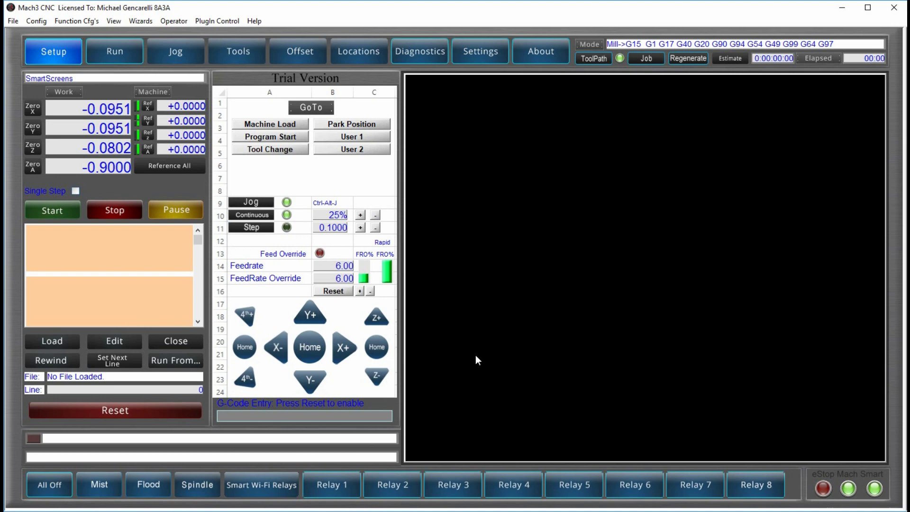
{"action": "left_click", "coordinate": [113, 411]}
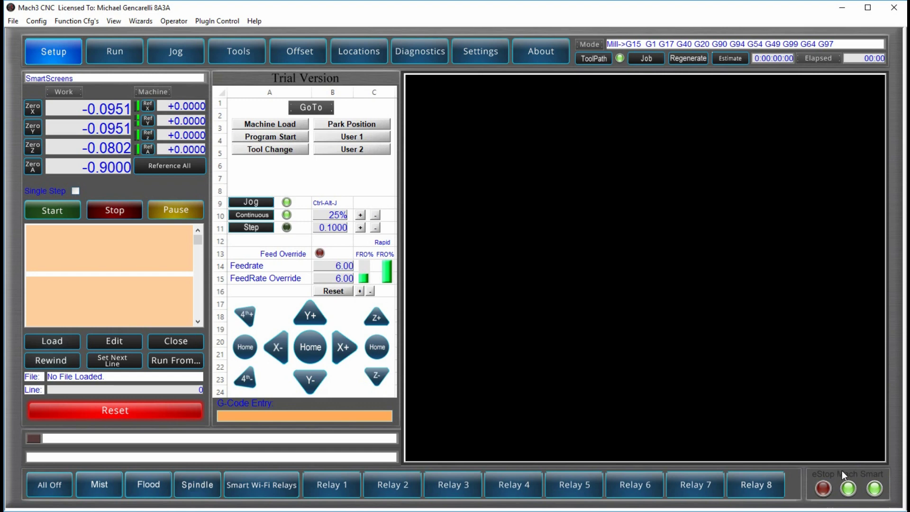
{"action": "left_click", "coordinate": [156, 412]}
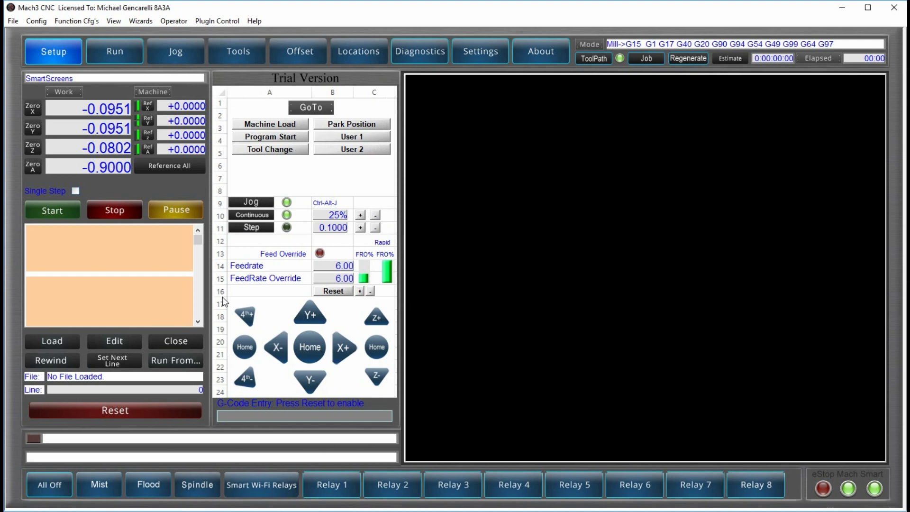
{"action": "left_click", "coordinate": [116, 409]}
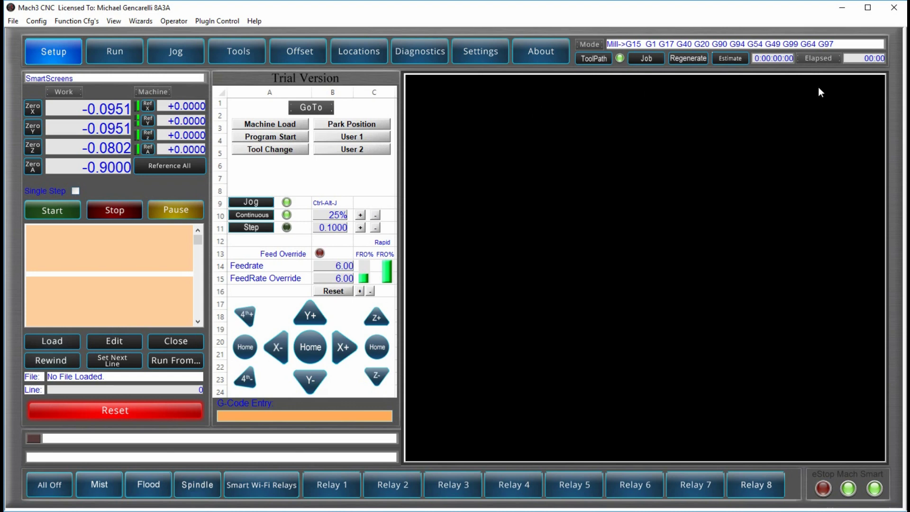
- Visit the Run screen, leave THC Min unchanged, and bring up the Jog screen
{"action": "left_click", "coordinate": [114, 52]}
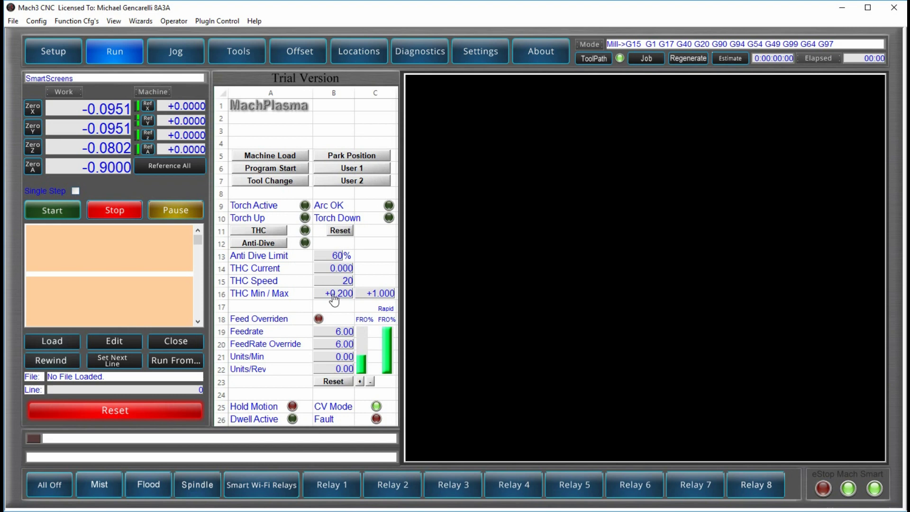
{"action": "left_click", "coordinate": [334, 294]}
{"action": "left_click", "coordinate": [121, 56]}
{"action": "left_click", "coordinate": [188, 59]}
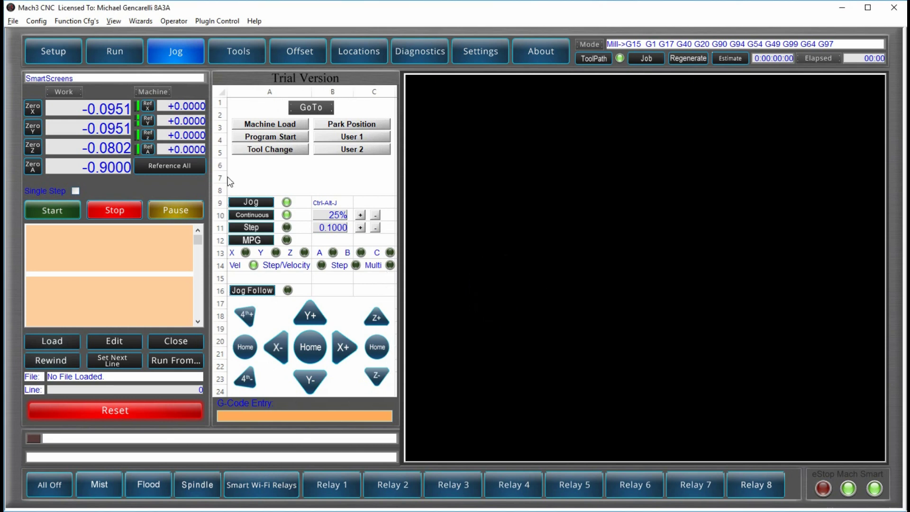
- Go through the Tool Offsets page to the Work Offsets page
{"action": "left_click", "coordinate": [238, 52]}
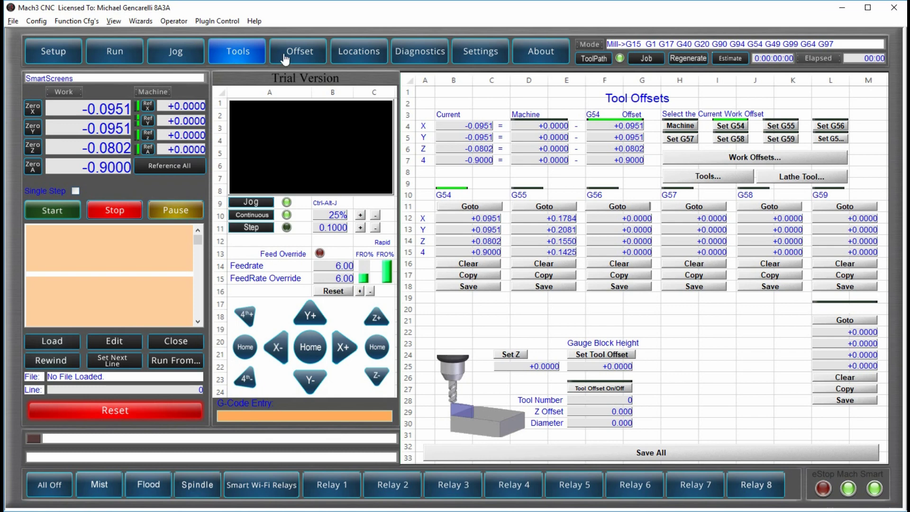
{"action": "left_click", "coordinate": [322, 57]}
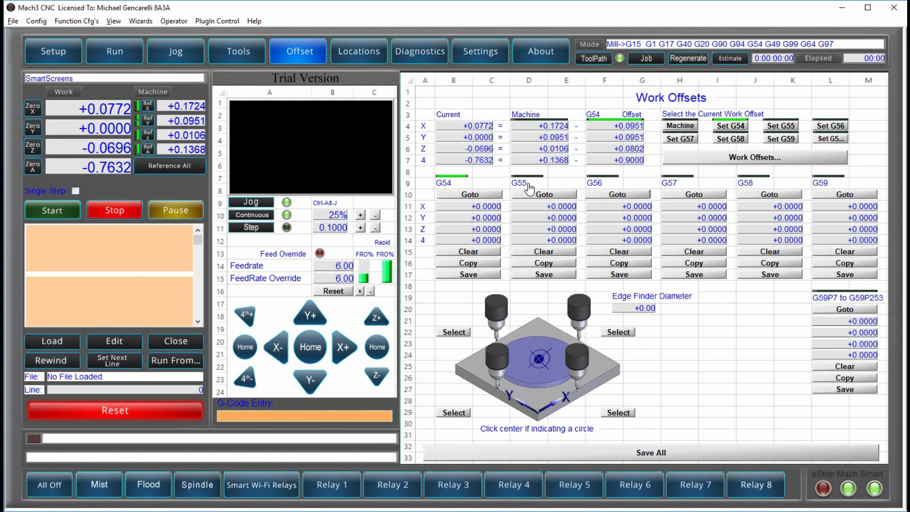
- Make G55, then G56, the current work offset, and engage machine coordinates (G53)
{"action": "left_click", "coordinate": [781, 126]}
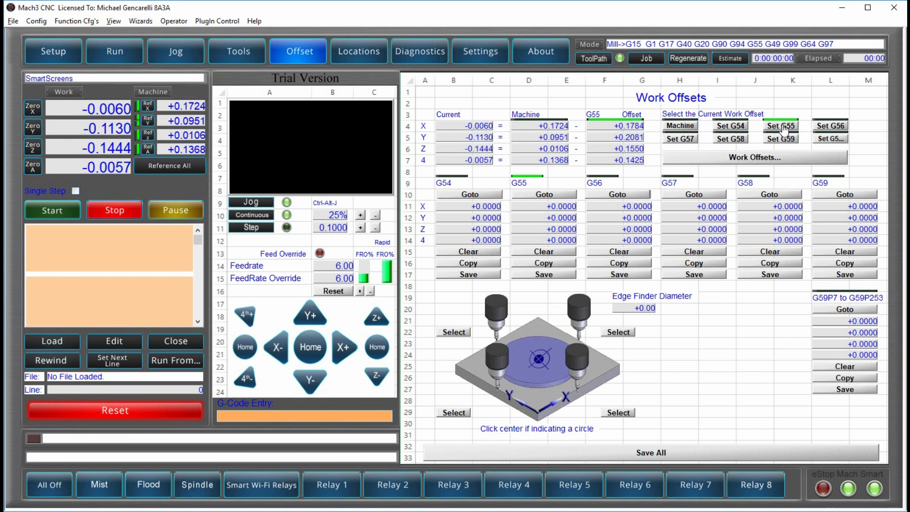
{"action": "left_click", "coordinate": [834, 126]}
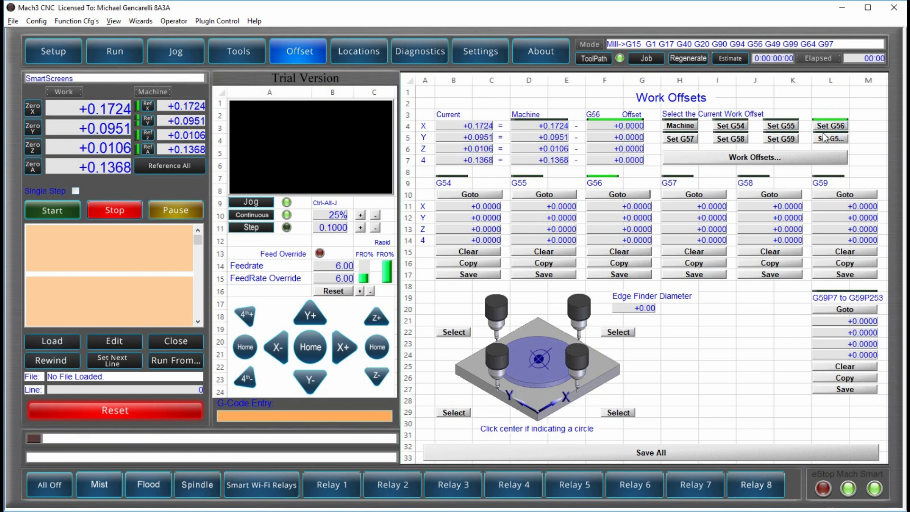
{"action": "left_click", "coordinate": [671, 126]}
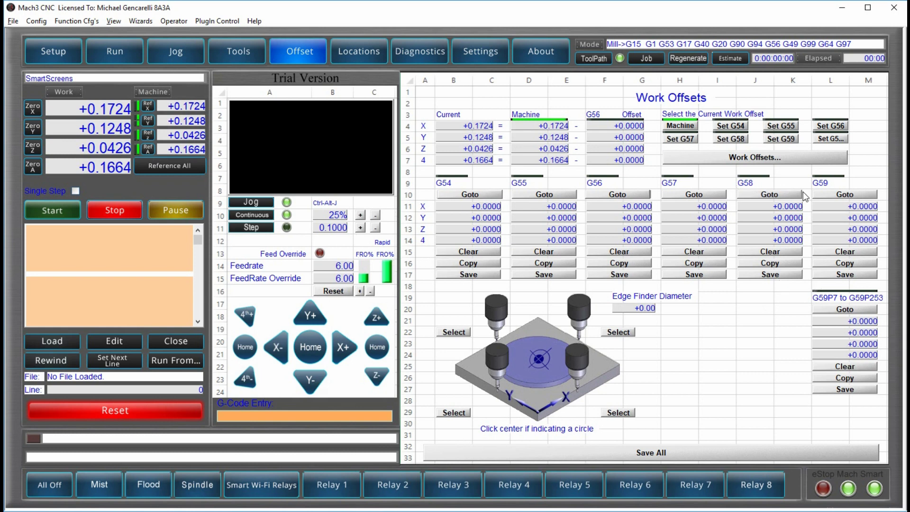
- Select G59P250 from the full Work Offsets list as the current offset
{"action": "left_click", "coordinate": [836, 157]}
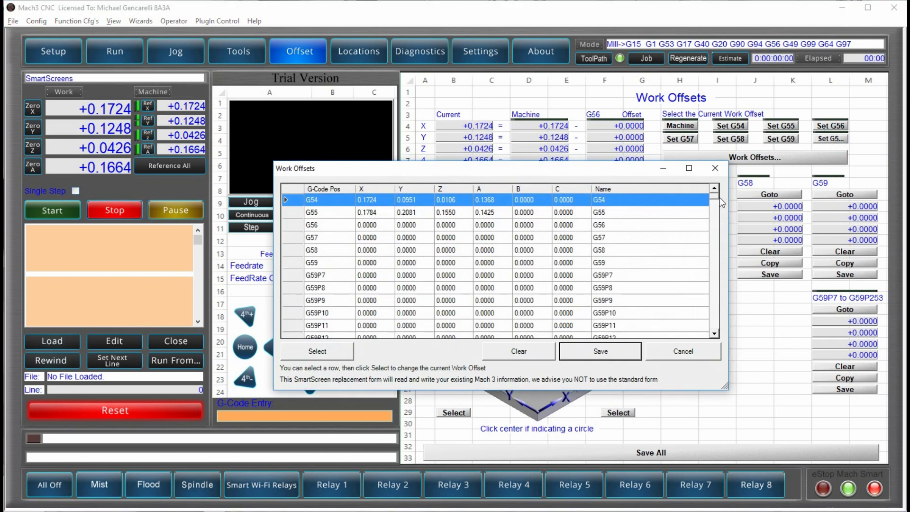
{"action": "left_click_drag", "start_coordinate": [713, 199], "coordinate": [714, 337]}
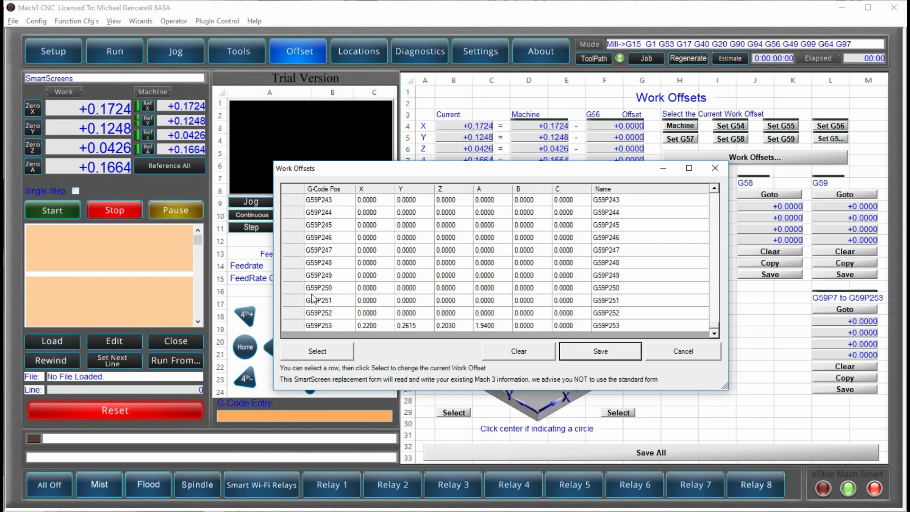
{"action": "left_click", "coordinate": [291, 288]}
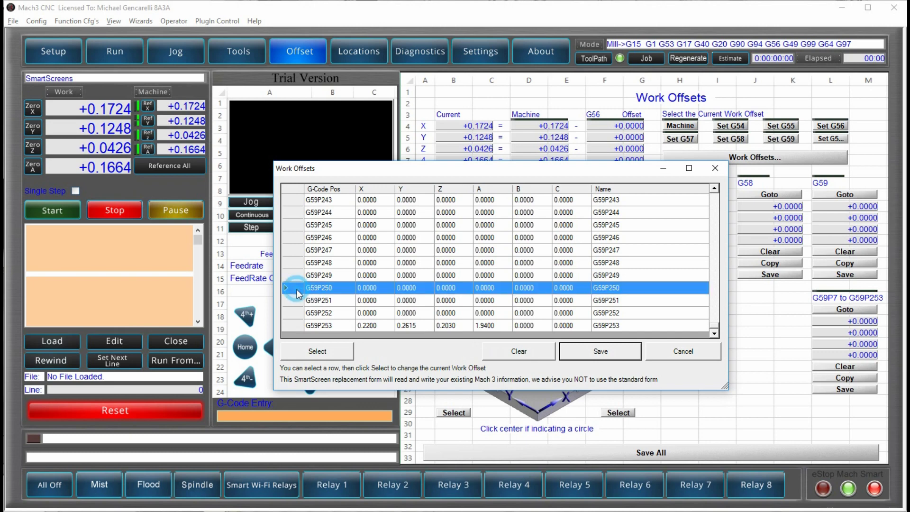
{"action": "left_click", "coordinate": [318, 351]}
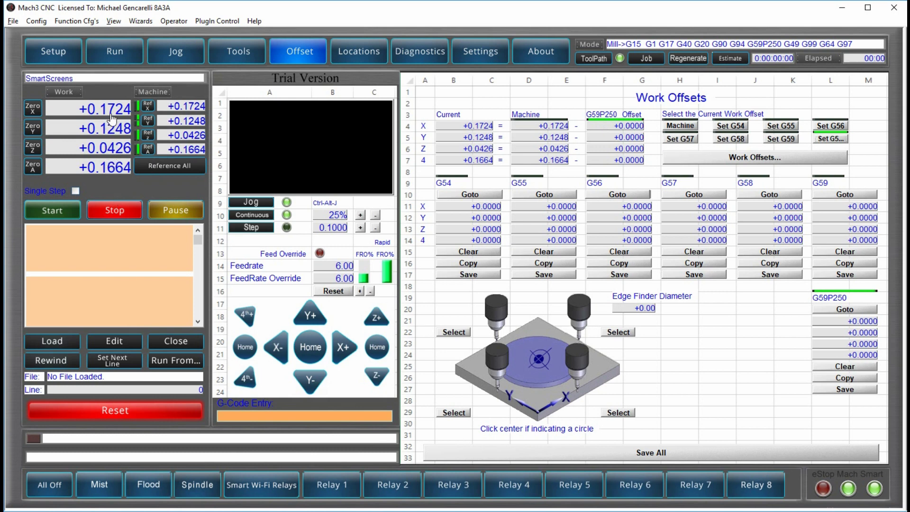
- Copy and save the current position into G59P250, then verify its row in the offsets list
{"action": "left_click", "coordinate": [842, 379]}
{"action": "left_click", "coordinate": [843, 388]}
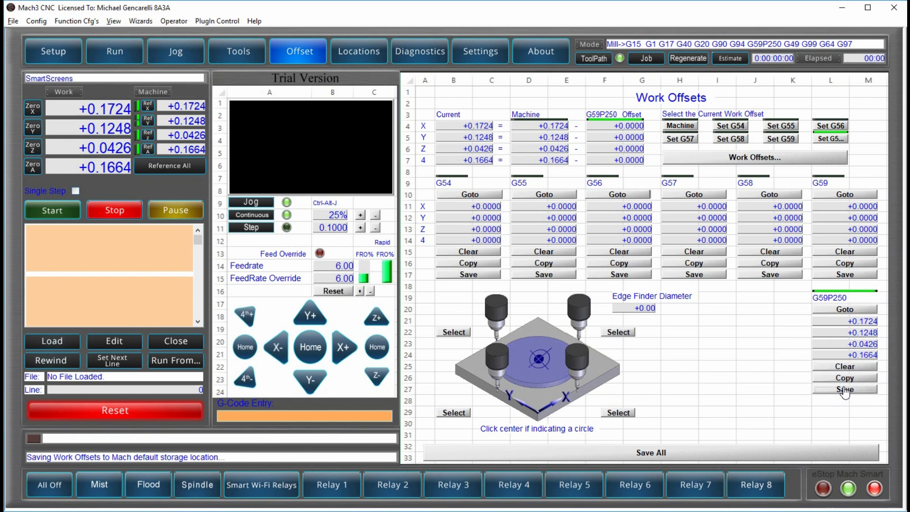
{"action": "left_click", "coordinate": [795, 157]}
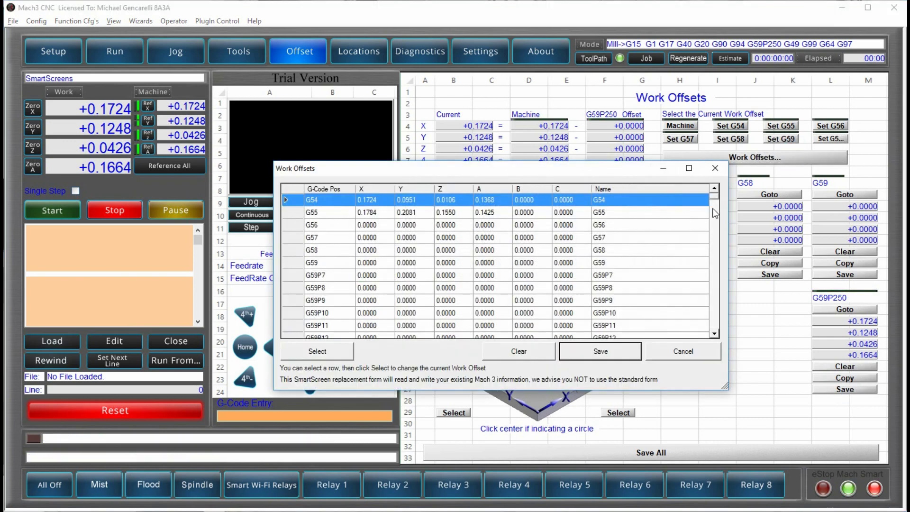
{"action": "left_click_drag", "start_coordinate": [714, 194], "coordinate": [715, 332]}
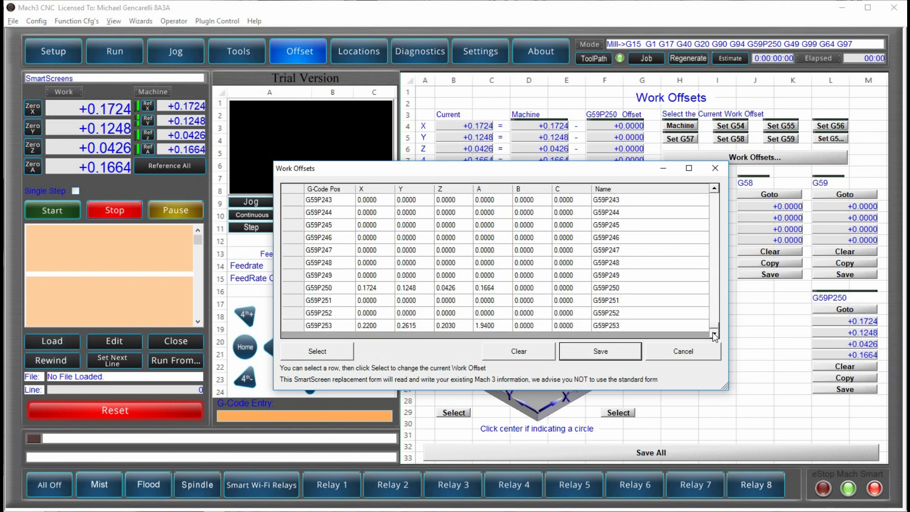
{"action": "left_click", "coordinate": [287, 288]}
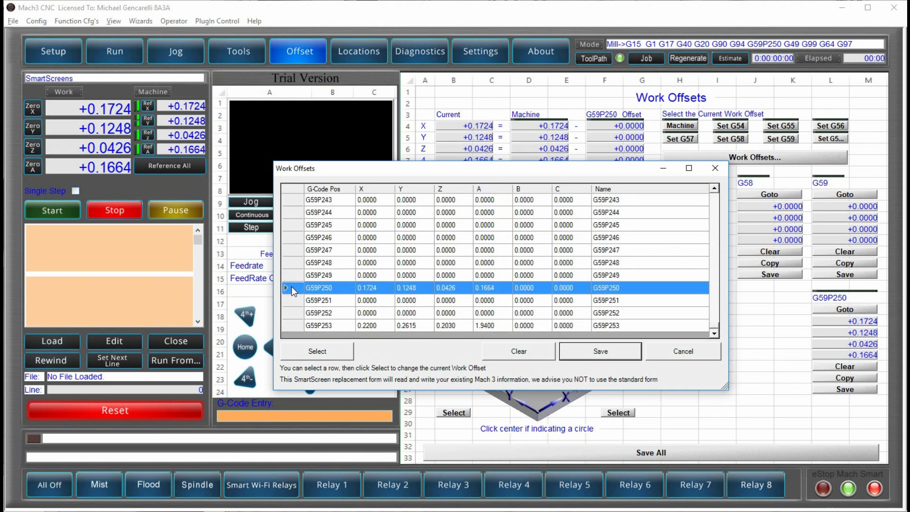
{"action": "left_click_drag", "start_coordinate": [557, 173], "coordinate": [633, 234]}
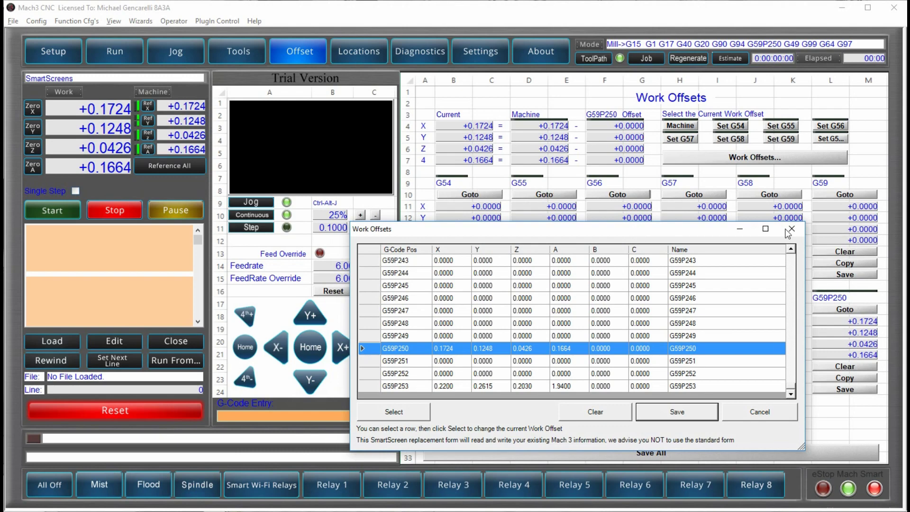
{"action": "left_click", "coordinate": [747, 416]}
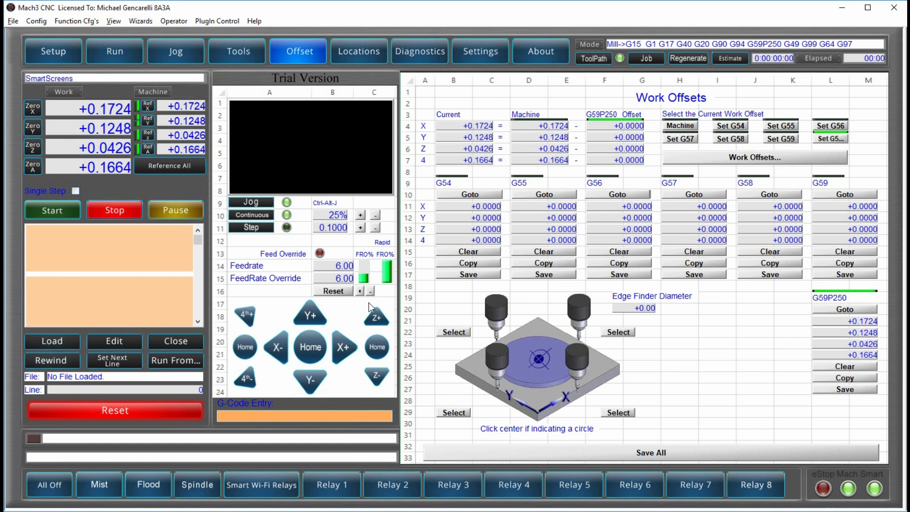
- Tour the Locations, Setup, Run and Jog screens, returning to the Locations page
{"action": "left_click", "coordinate": [363, 54]}
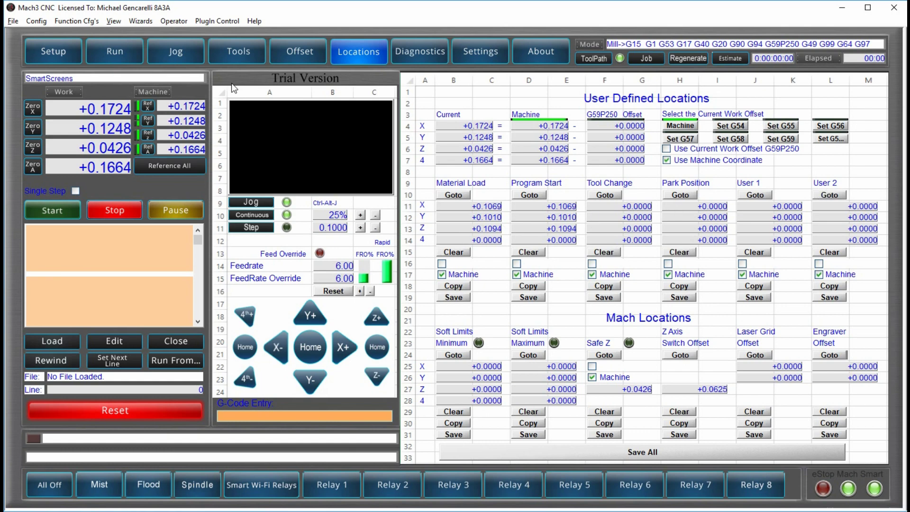
{"action": "left_click", "coordinate": [75, 55]}
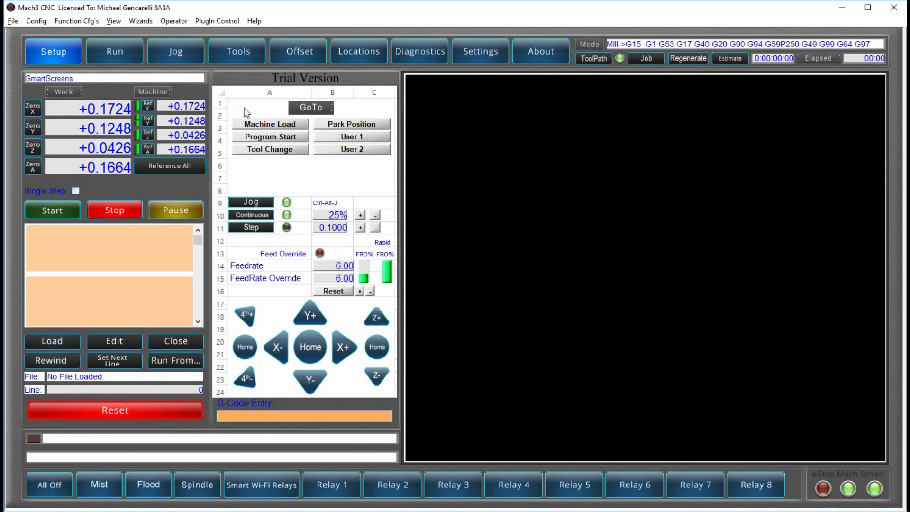
{"action": "left_click", "coordinate": [134, 59]}
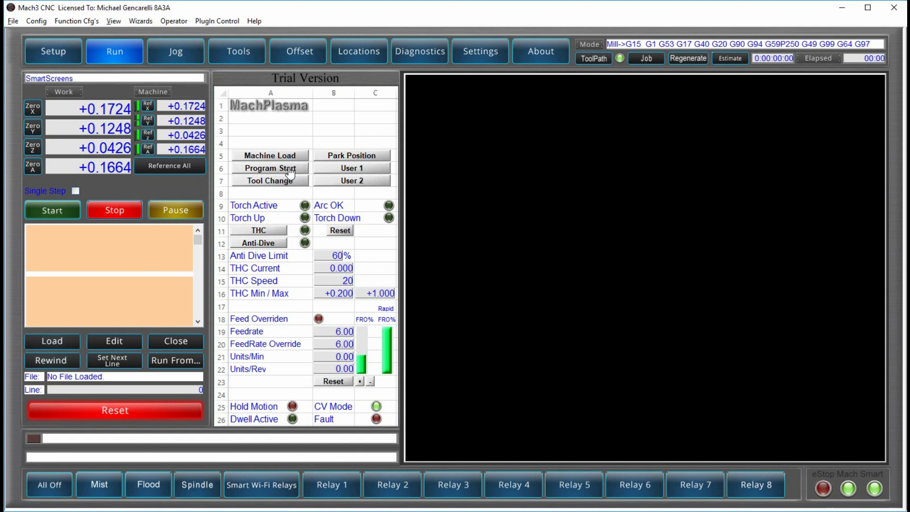
{"action": "left_click", "coordinate": [175, 51]}
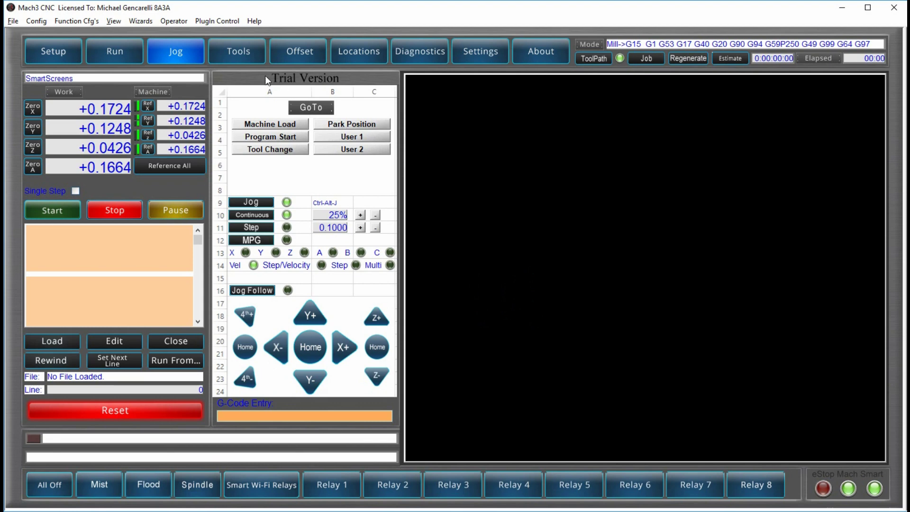
{"action": "left_click", "coordinate": [334, 62]}
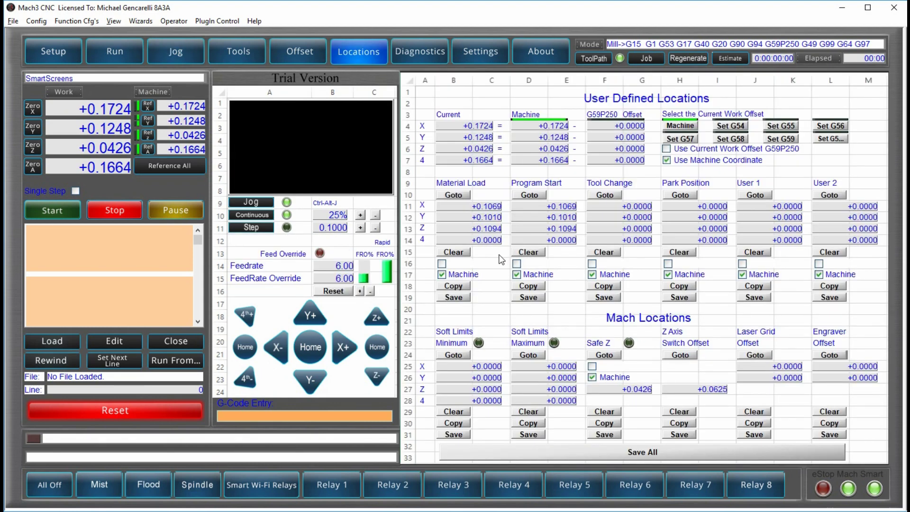
- Store the current position as Material Load referenced to G59P250, set G55, and go to Material Load
{"action": "left_click", "coordinate": [459, 287]}
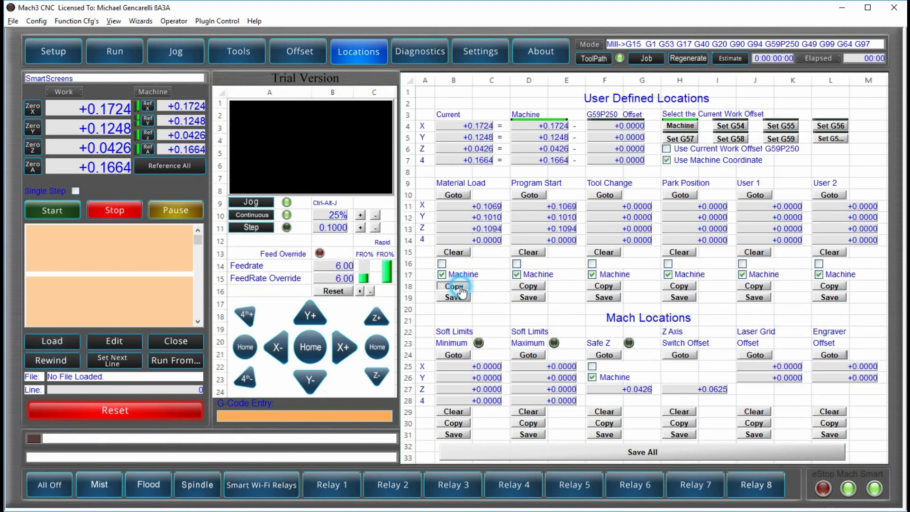
{"action": "left_click", "coordinate": [442, 264]}
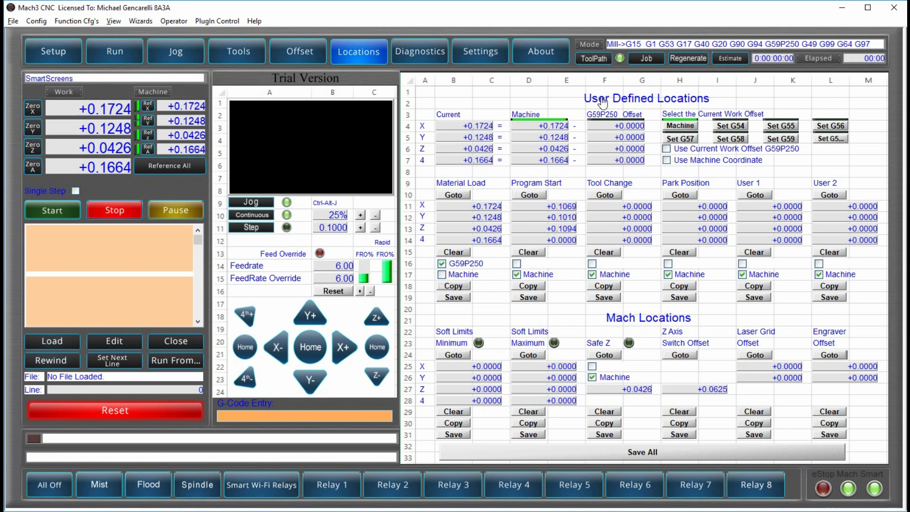
{"action": "left_click", "coordinate": [442, 275]}
{"action": "left_click", "coordinate": [452, 297]}
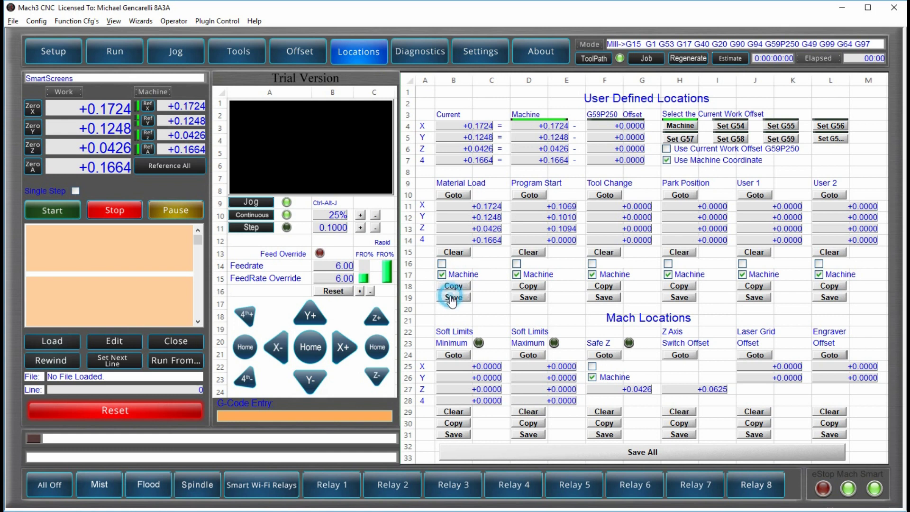
{"action": "left_click", "coordinate": [441, 264]}
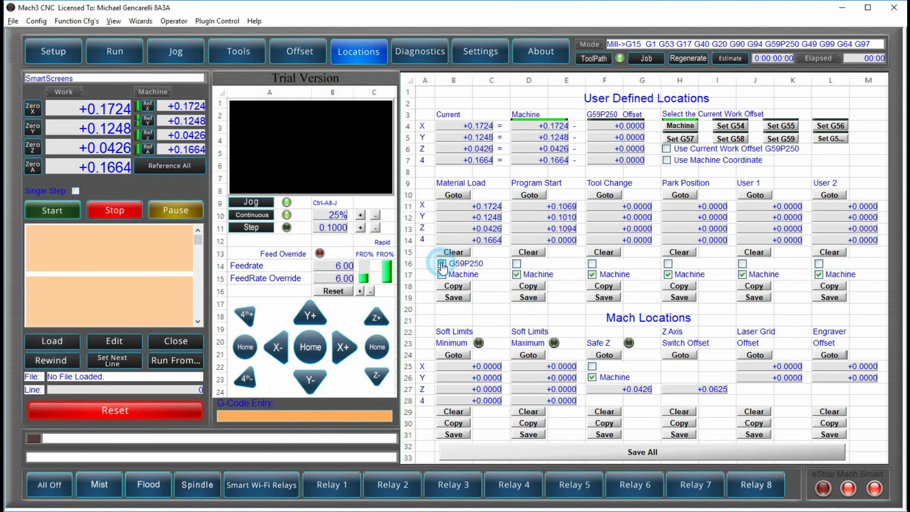
{"action": "left_click", "coordinate": [448, 298]}
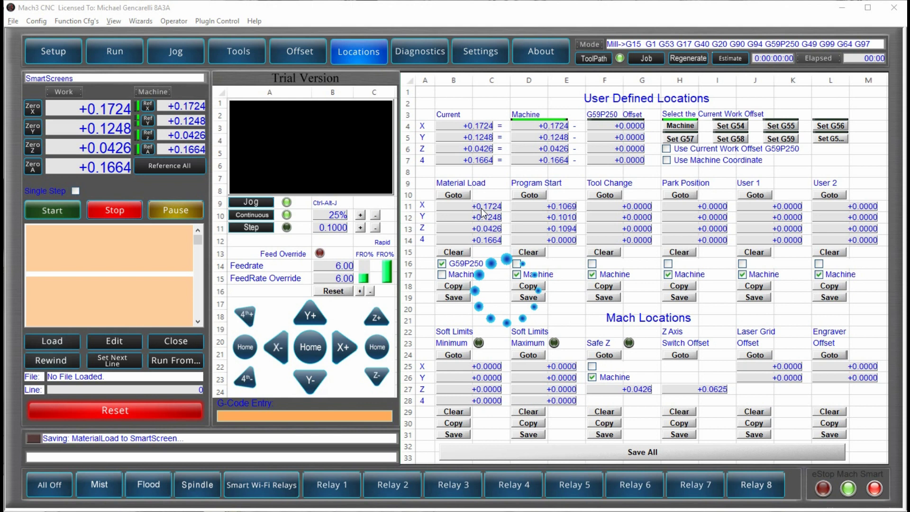
{"action": "left_click", "coordinate": [788, 127]}
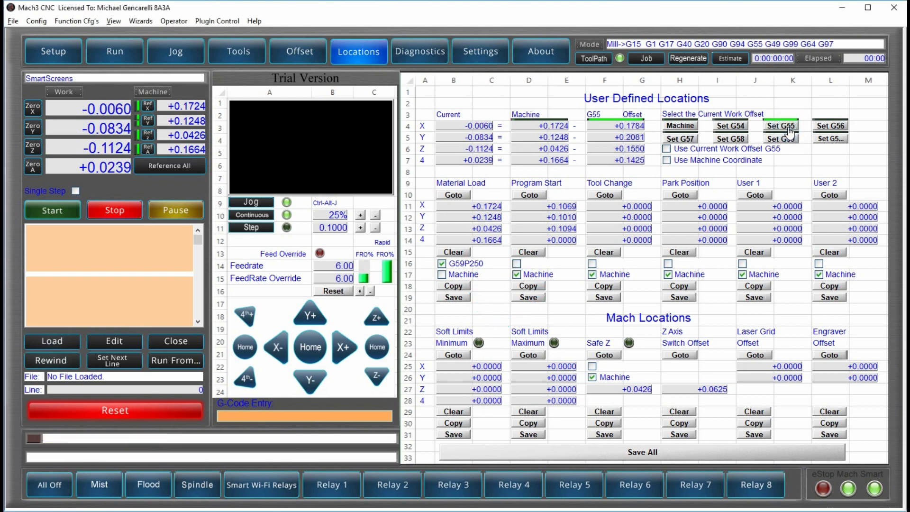
{"action": "left_click", "coordinate": [457, 195]}
- Jog Y+, X-, 4th+ and Z+, then save Material Load in machine coordinates
{"action": "left_click", "coordinate": [441, 275]}
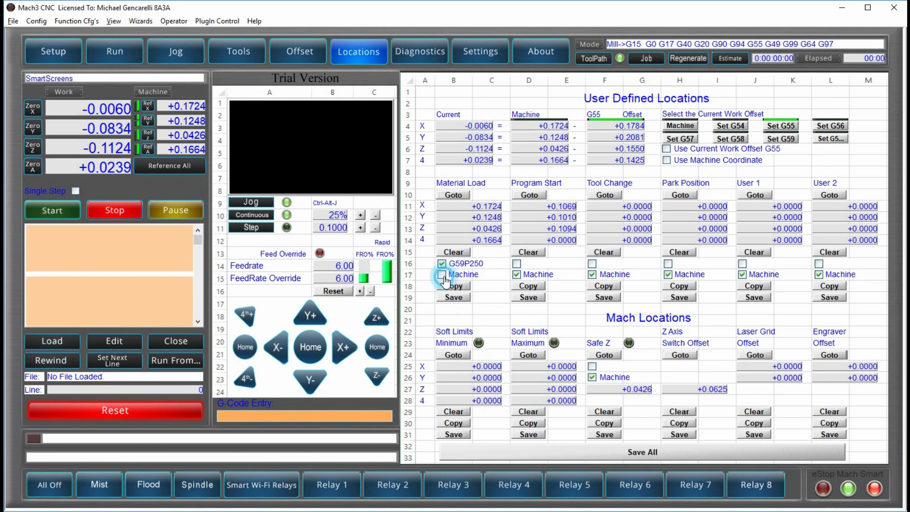
{"action": "left_click", "coordinate": [311, 321]}
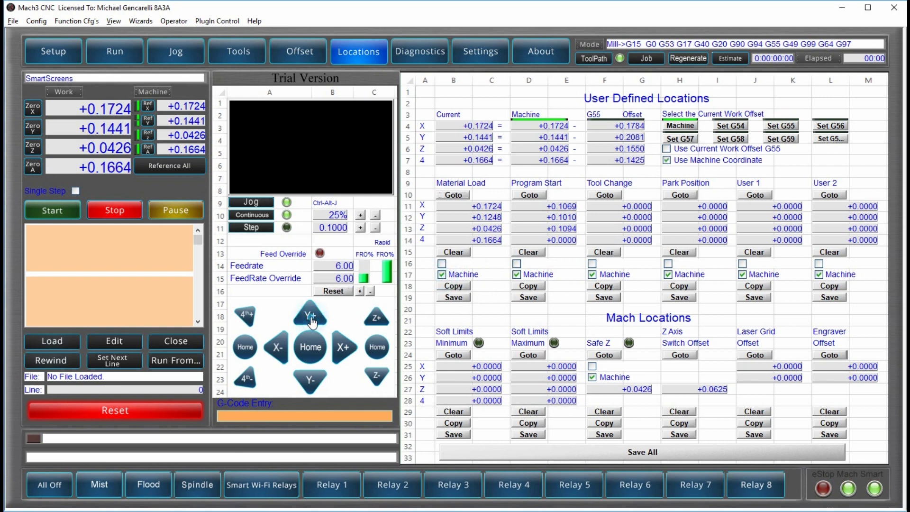
{"action": "left_click", "coordinate": [277, 348]}
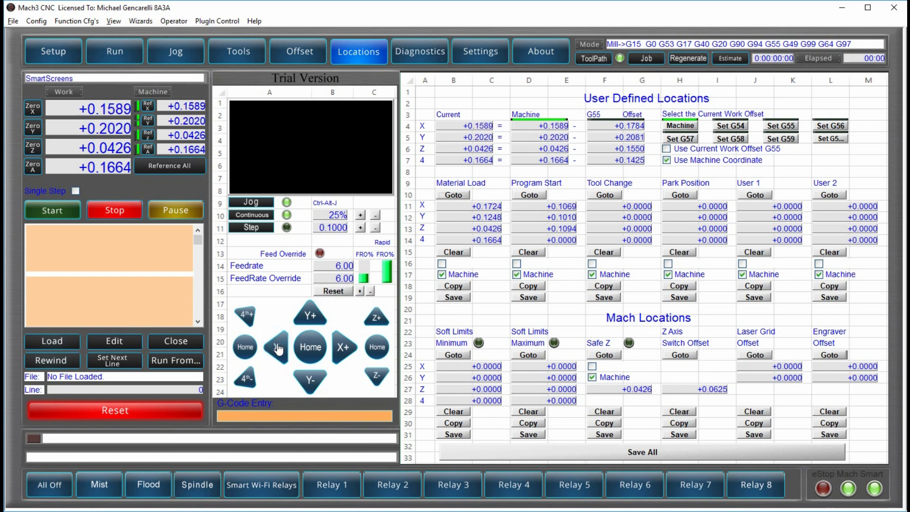
{"action": "left_click", "coordinate": [252, 321]}
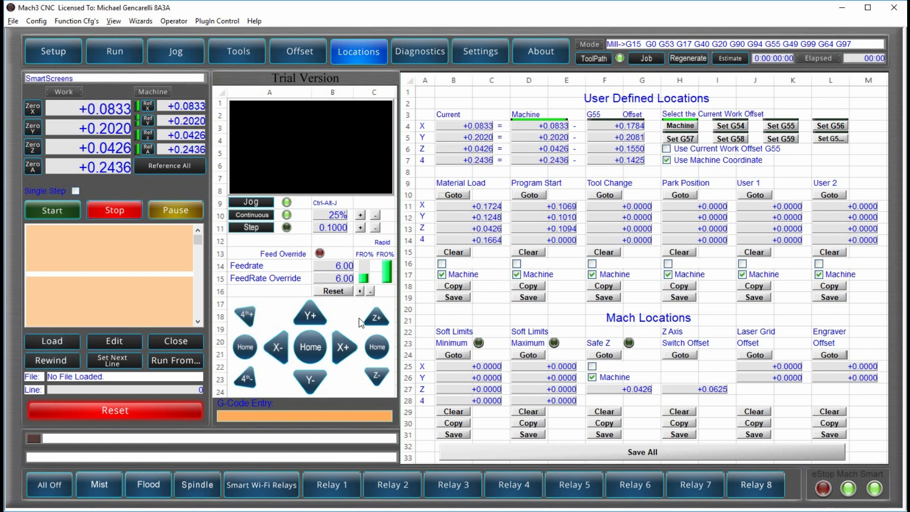
{"action": "left_click", "coordinate": [375, 321]}
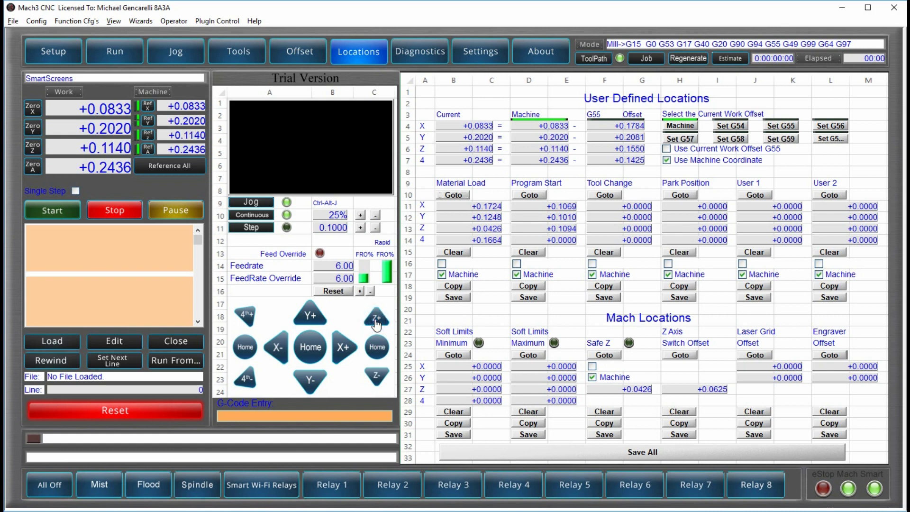
{"action": "left_click", "coordinate": [462, 297]}
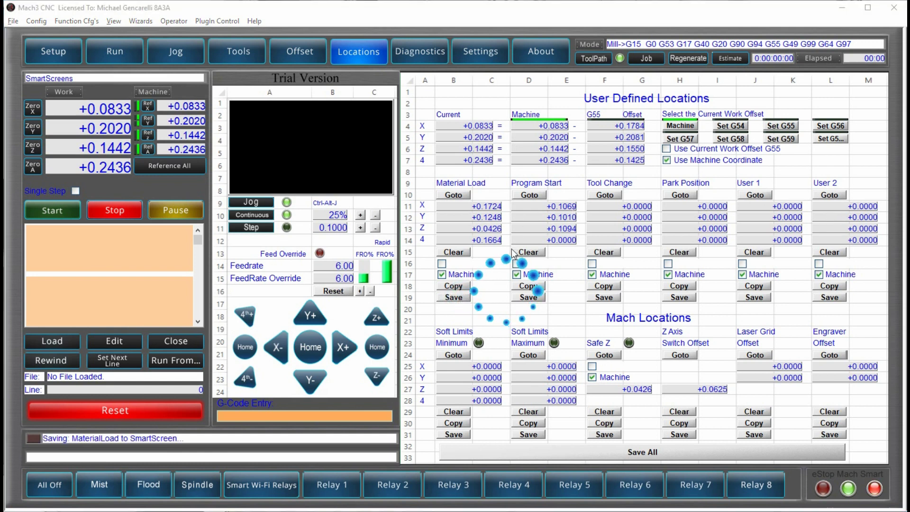
- Make G56 active, return the axes to Material Load, and view the Diagnostics page
{"action": "left_click", "coordinate": [830, 126]}
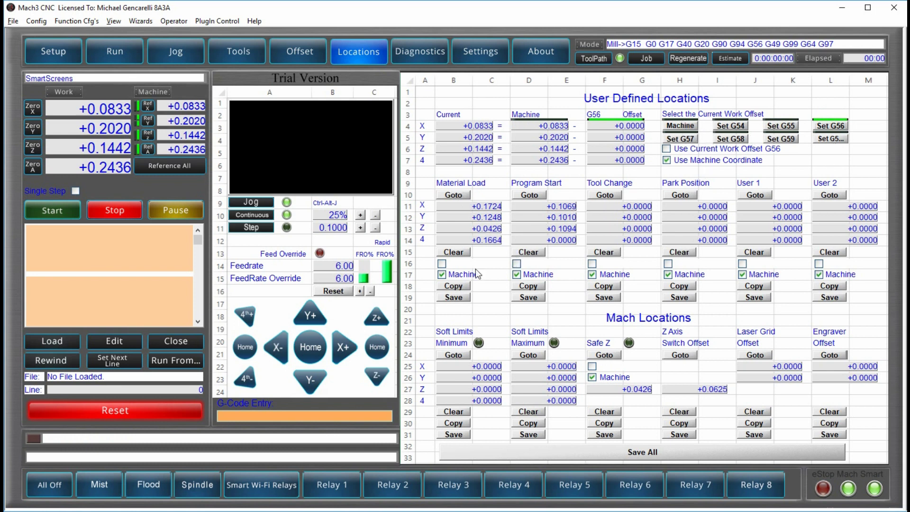
{"action": "left_click", "coordinate": [466, 196]}
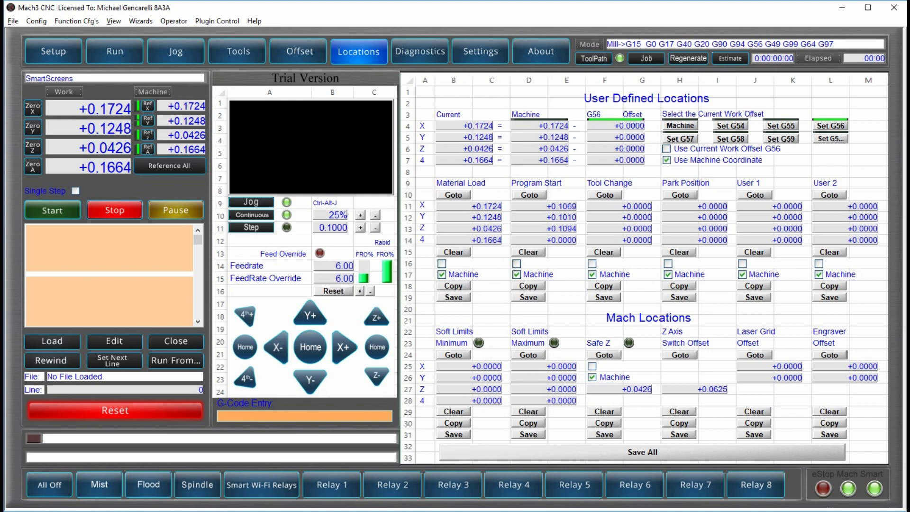
{"action": "left_click", "coordinate": [421, 53]}
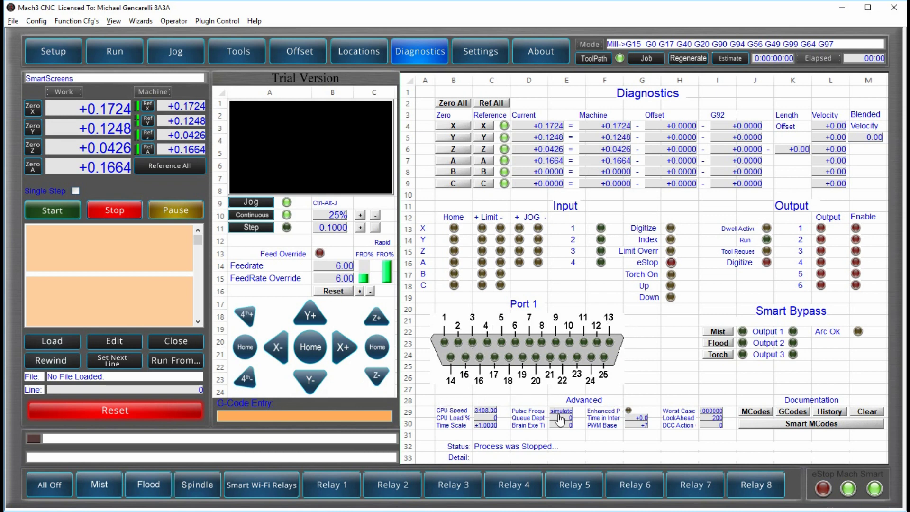
- Leave the Diagnostics page for the Settings page with Triple Edge homing
{"action": "left_click", "coordinate": [480, 52]}
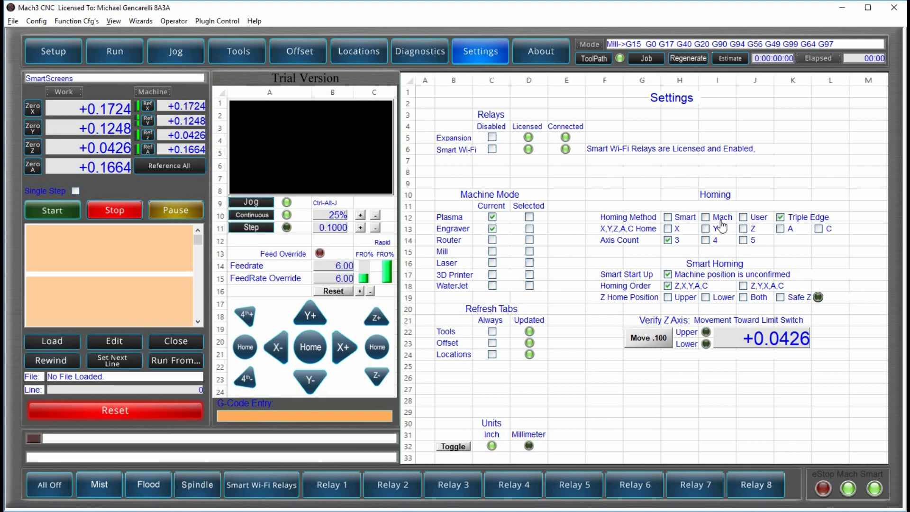
- Tick the Mach homing method checkbox to raise the SmartHoming bypass warning
{"action": "left_click", "coordinate": [705, 218]}
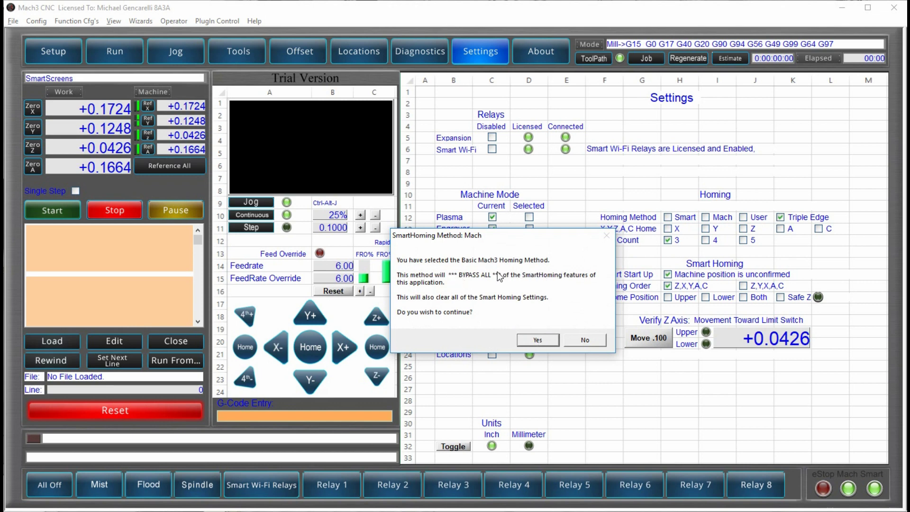
- Accept Mach homing, add Y to the home axes, then confirm User homing
{"action": "left_click", "coordinate": [538, 339]}
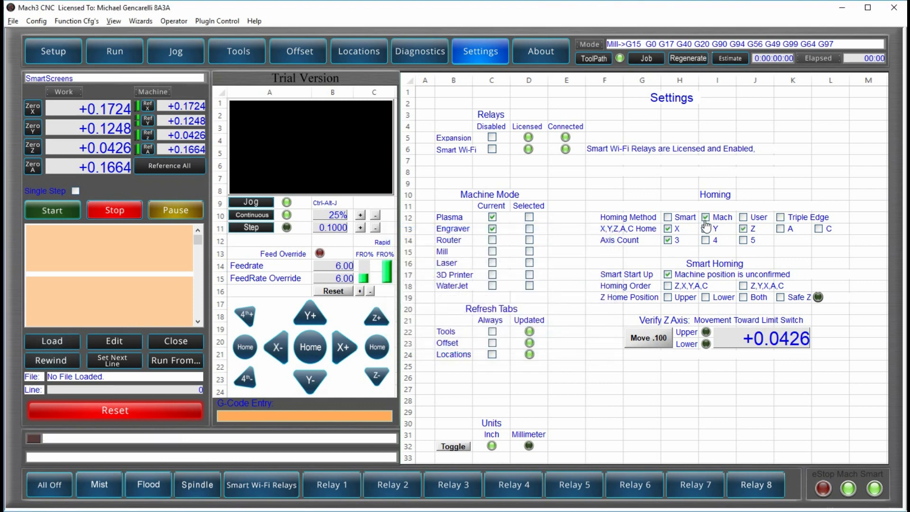
{"action": "left_click", "coordinate": [706, 227]}
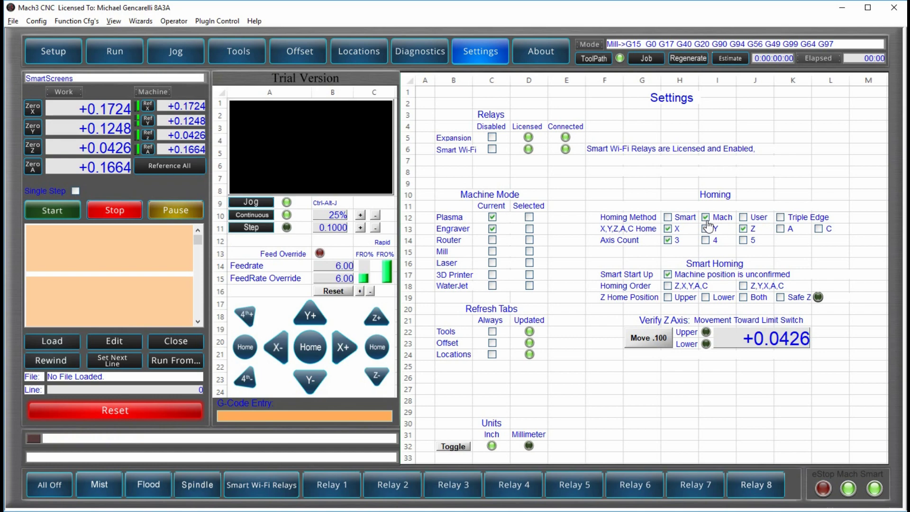
{"action": "left_click", "coordinate": [743, 218]}
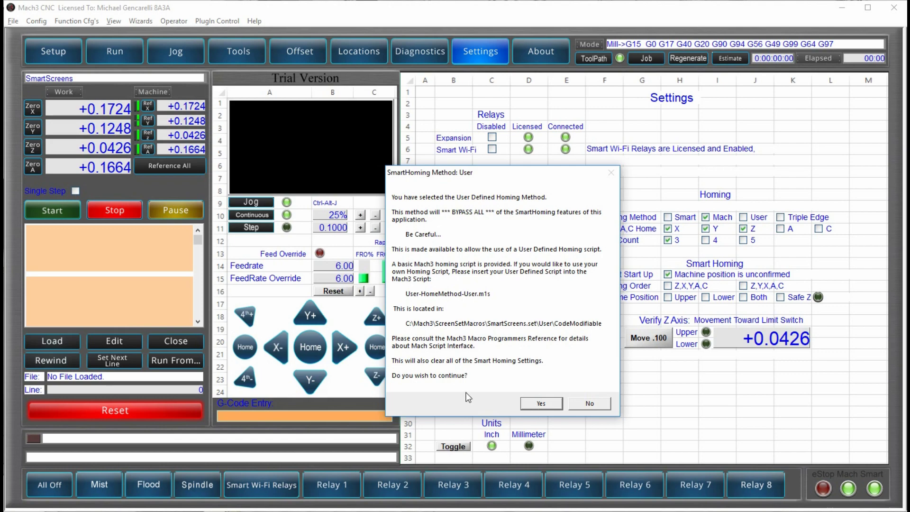
{"action": "left_click", "coordinate": [535, 402]}
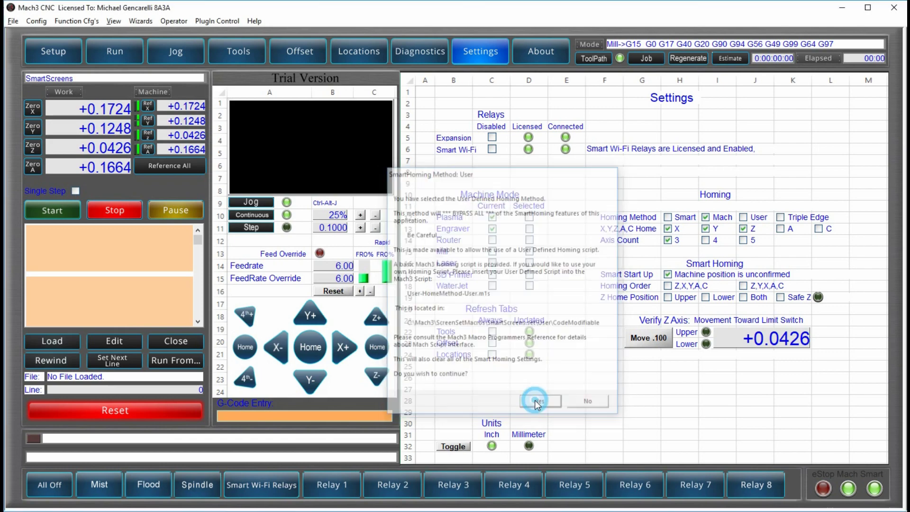
- Confirm Triple Edge as the homing method and start the Triple Edge Finder homing
{"action": "left_click", "coordinate": [780, 217]}
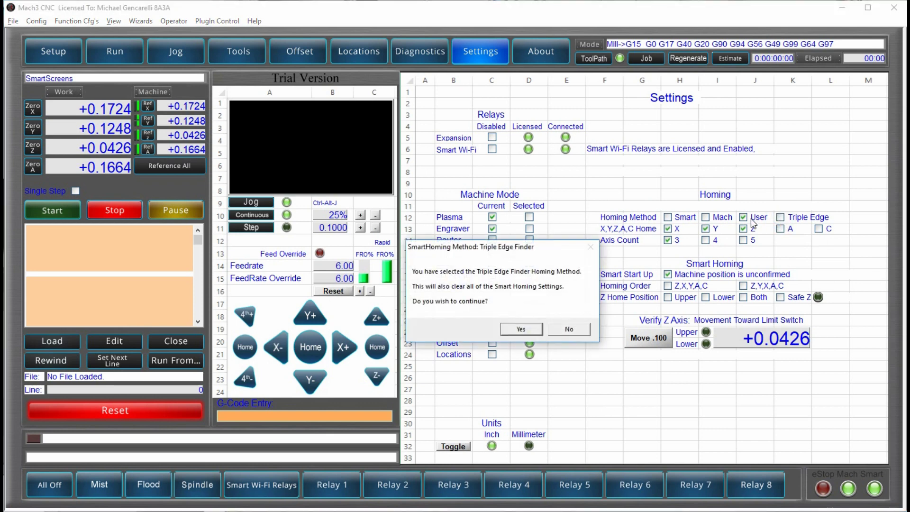
{"action": "left_click", "coordinate": [521, 330]}
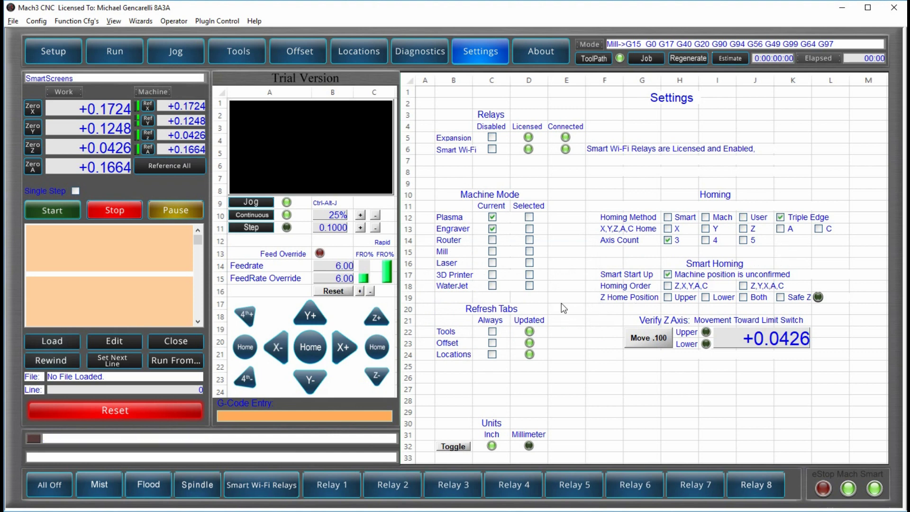
{"action": "left_click", "coordinate": [312, 350]}
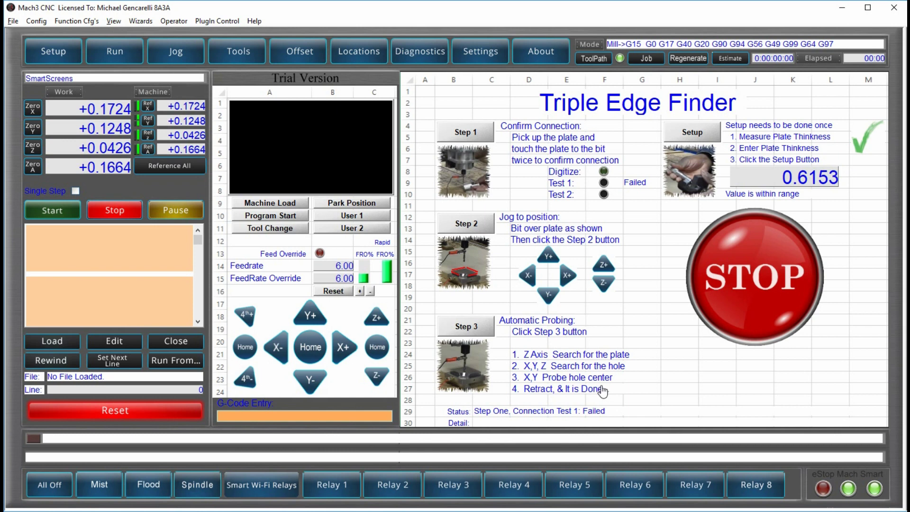
- Stop the failed Triple Edge Finder run and return to the Settings page
{"action": "left_click", "coordinate": [749, 303]}
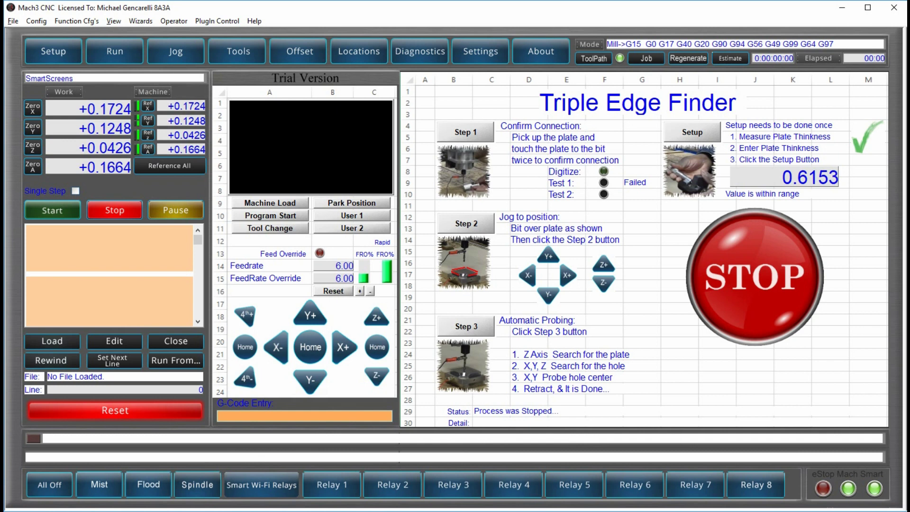
{"action": "left_click", "coordinate": [480, 51]}
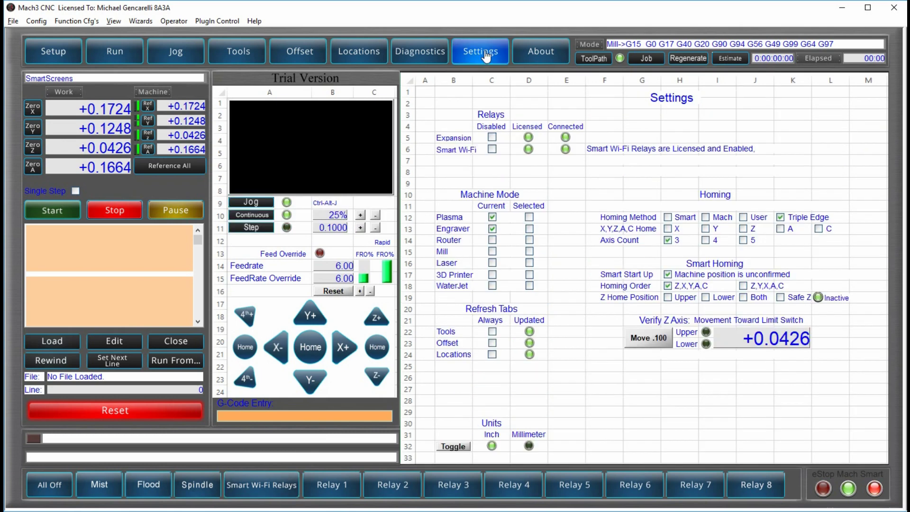
- Select Smart homing, uncheck X, Y and Z home, then recheck Y and Z
{"action": "left_click", "coordinate": [667, 217]}
{"action": "left_click", "coordinate": [667, 228]}
{"action": "left_click", "coordinate": [705, 228]}
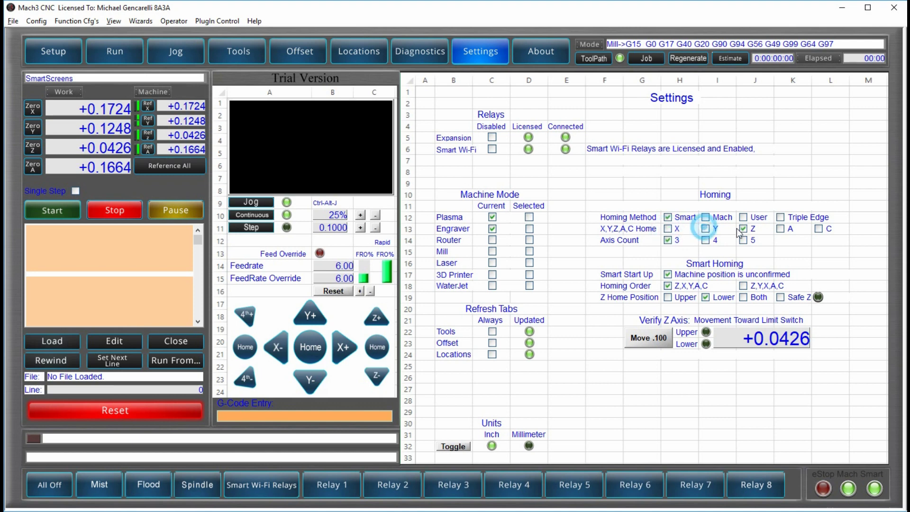
{"action": "left_click", "coordinate": [742, 229]}
{"action": "left_click", "coordinate": [706, 229]}
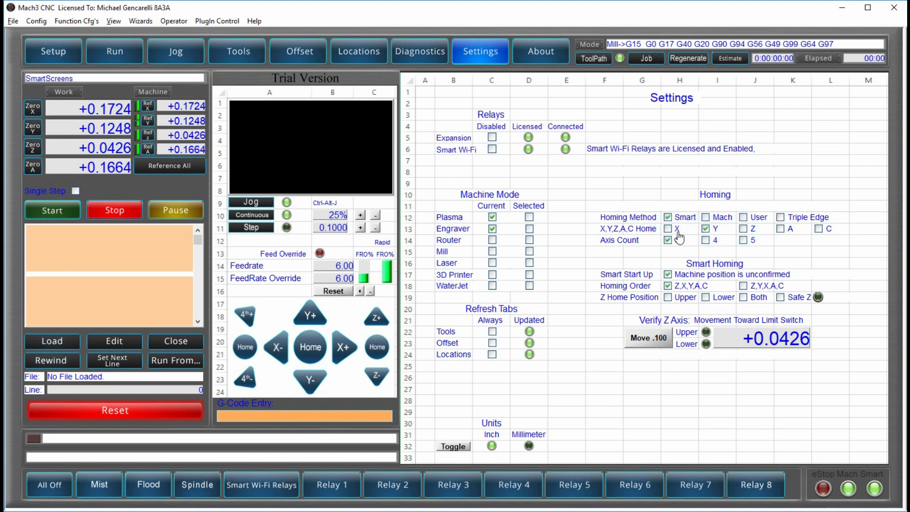
{"action": "left_click", "coordinate": [743, 228]}
- Toggle the A and C home axes on and off, ending with X, Y, Z checked
{"action": "left_click", "coordinate": [781, 229]}
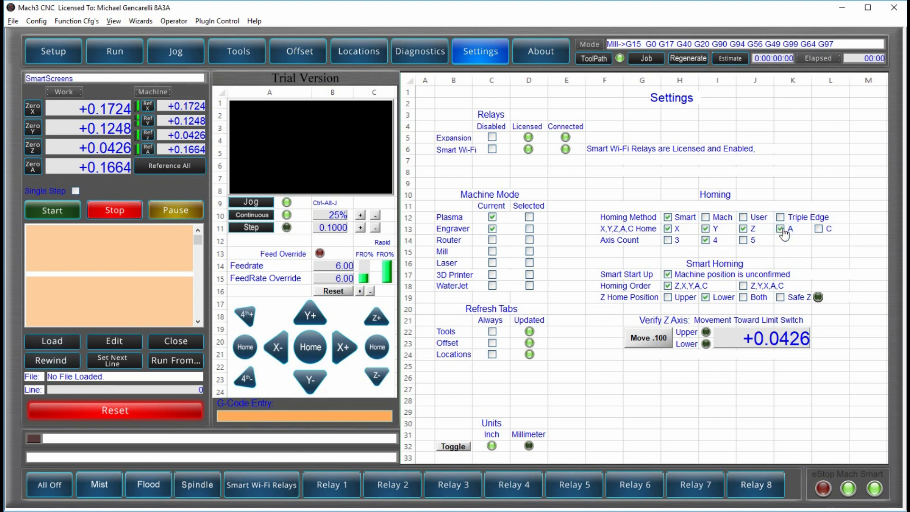
{"action": "left_click", "coordinate": [818, 229]}
{"action": "left_click", "coordinate": [743, 229]}
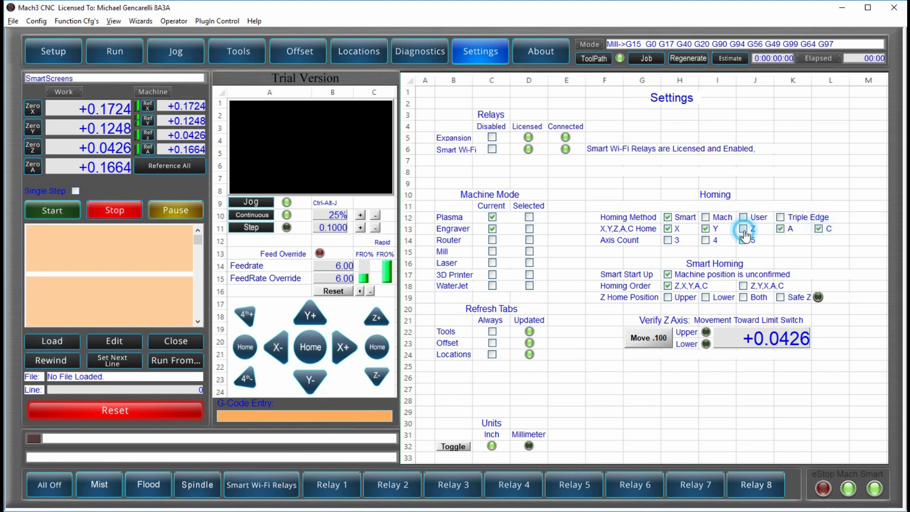
{"action": "left_click", "coordinate": [705, 228]}
{"action": "left_click", "coordinate": [780, 228]}
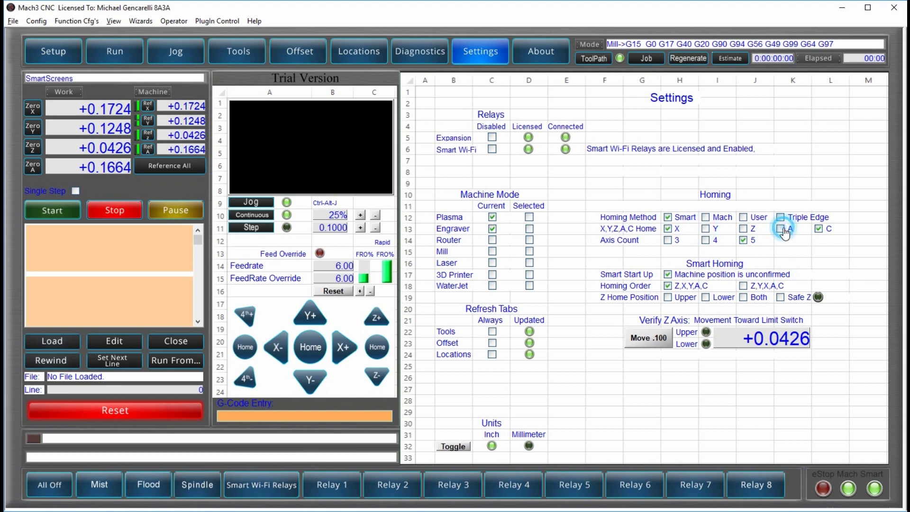
{"action": "left_click", "coordinate": [818, 229]}
{"action": "left_click", "coordinate": [705, 228]}
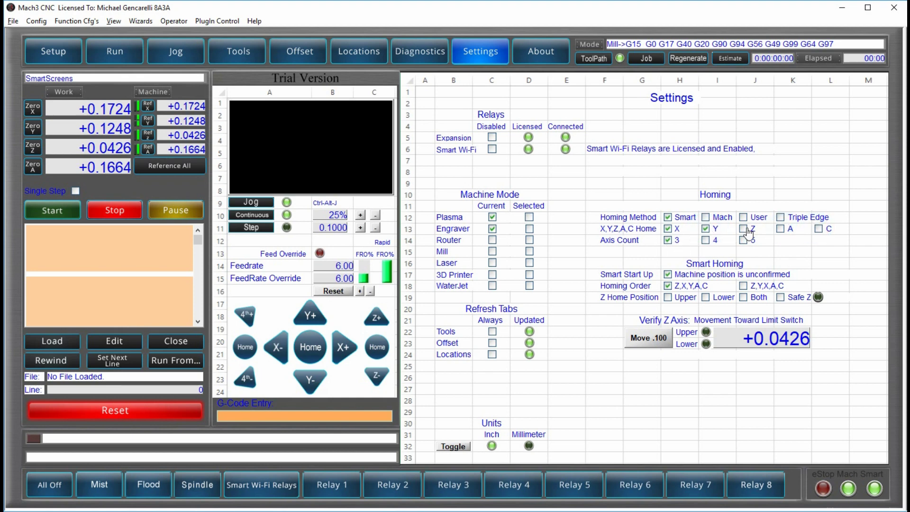
{"action": "left_click", "coordinate": [743, 229]}
- Confirm the switch to Mach homing, then reselect Smart homing
{"action": "left_click", "coordinate": [705, 217]}
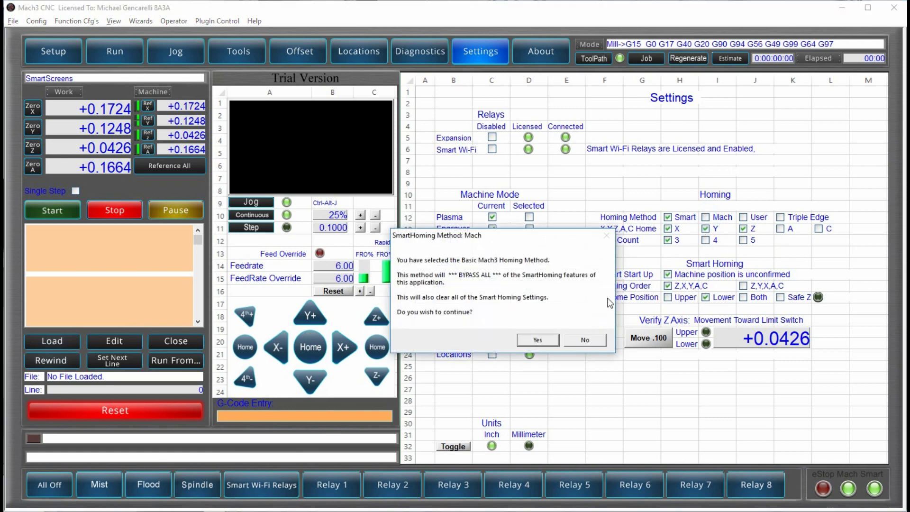
{"action": "left_click", "coordinate": [540, 339]}
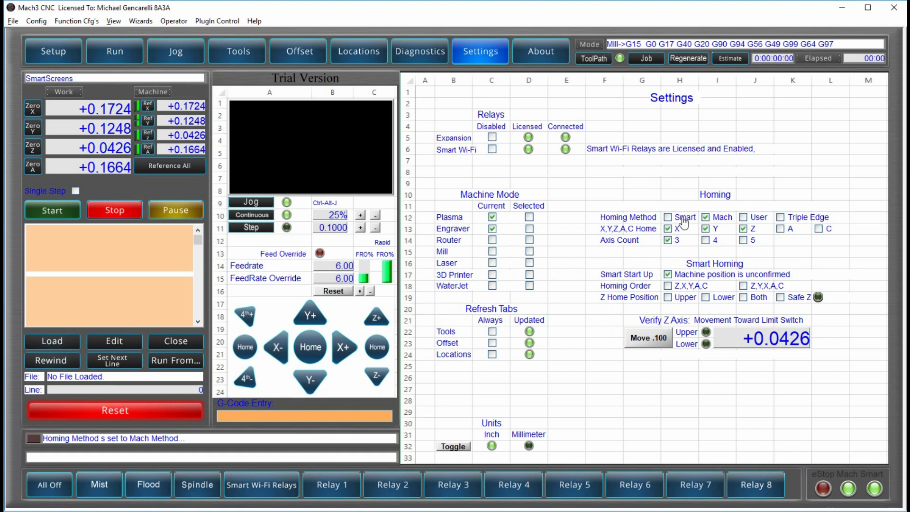
{"action": "left_click", "coordinate": [668, 217]}
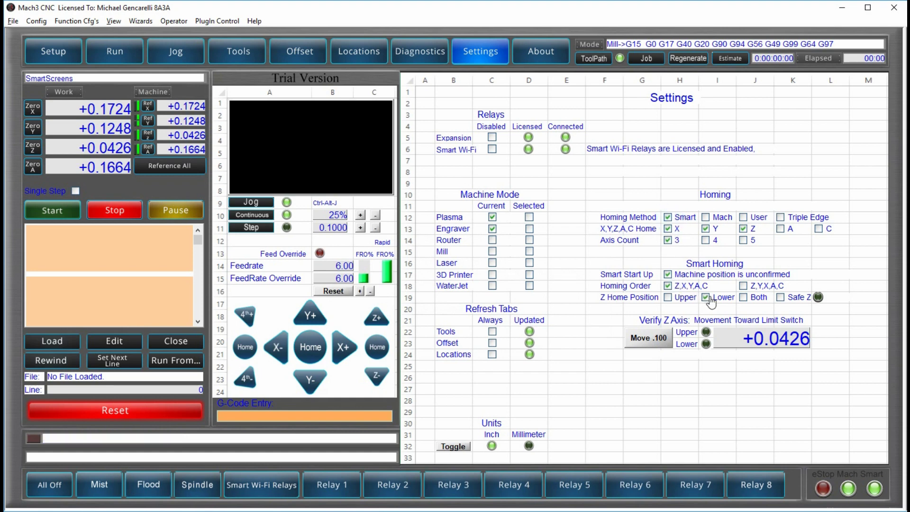
- Enable Engraver mode and set the Z Home Position to Upper, then Both
{"action": "left_click", "coordinate": [492, 228]}
{"action": "left_click", "coordinate": [667, 298]}
{"action": "left_click", "coordinate": [743, 297]}
- Start Smart Homing and halt it with STOP, leaving Z at +24.776
{"action": "left_click", "coordinate": [781, 298]}
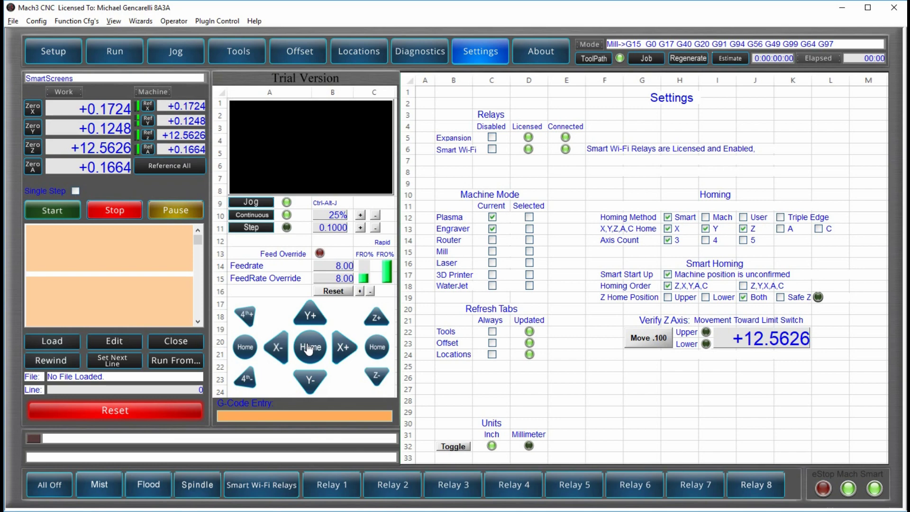
{"action": "left_click", "coordinate": [309, 347]}
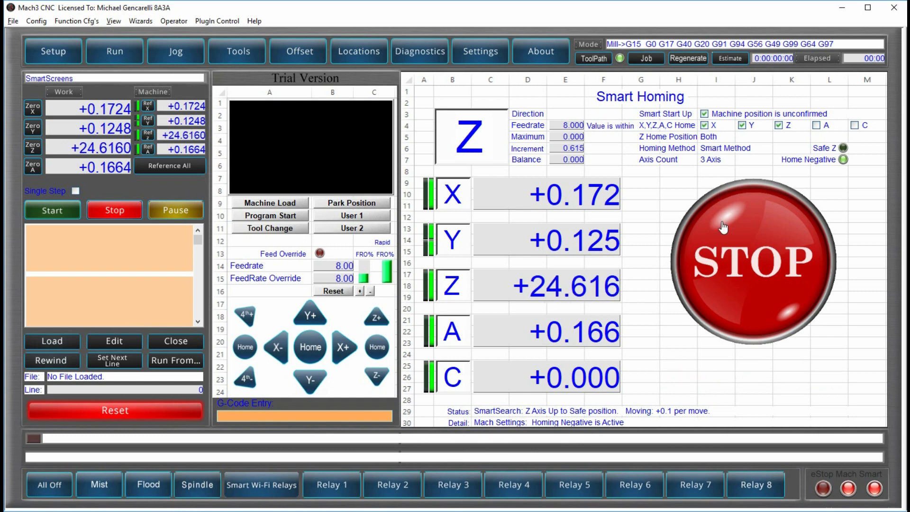
{"action": "left_click", "coordinate": [731, 242]}
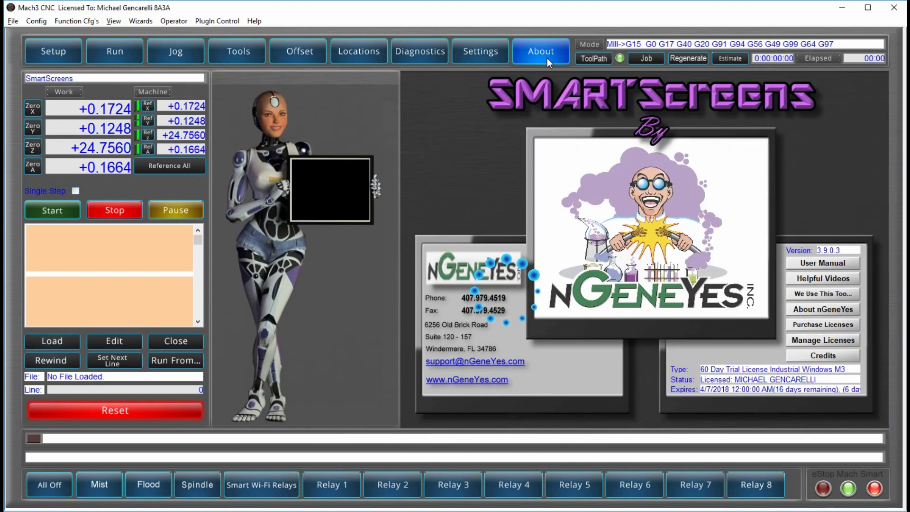
- Open the About screen showing SmartScreens 3.9.0.3 and the 60-day trial licence
{"action": "left_click", "coordinate": [546, 58]}
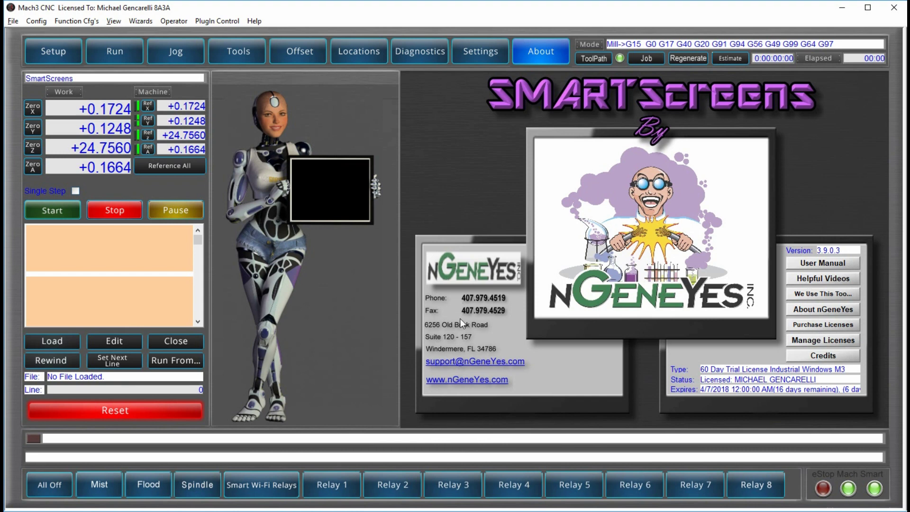
- Compose the SmartScreen support e-mail, review its configuration report, and send it
{"action": "left_click", "coordinate": [467, 362]}
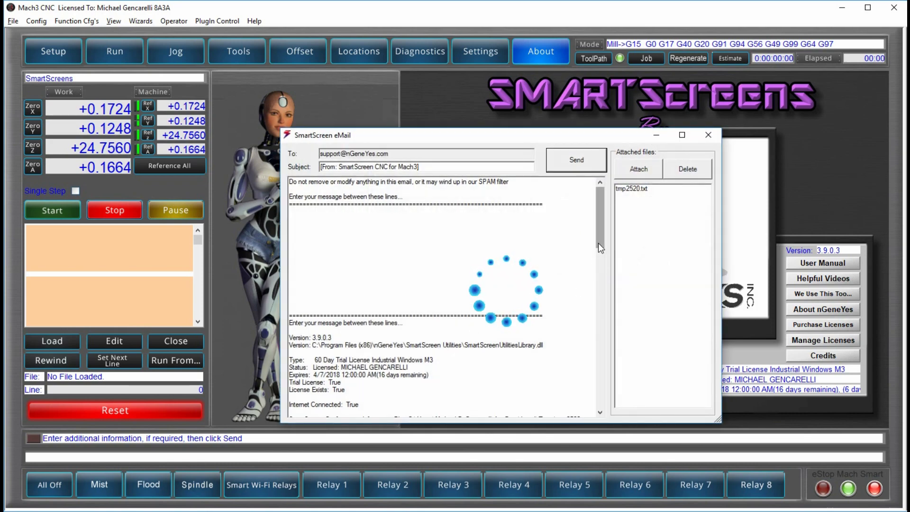
{"action": "left_click_drag", "start_coordinate": [598, 243], "coordinate": [598, 335]}
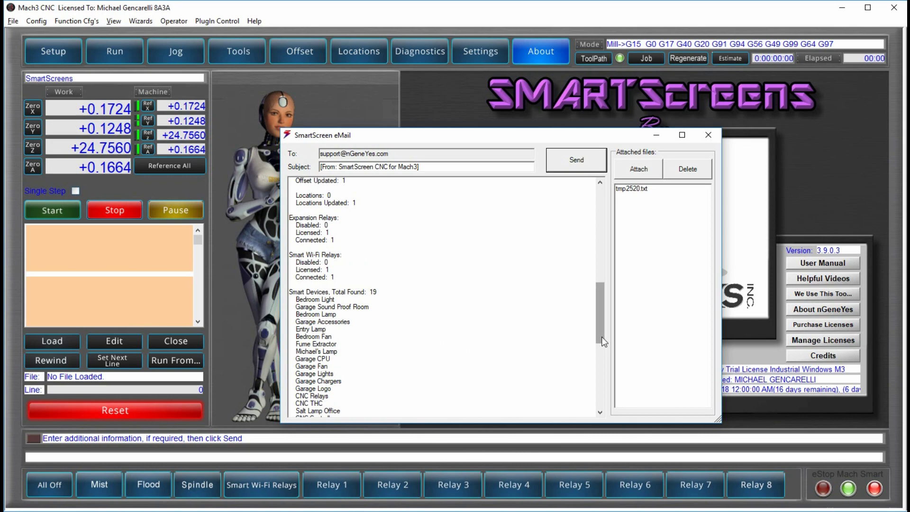
{"action": "left_click_drag", "start_coordinate": [601, 336], "coordinate": [597, 382]}
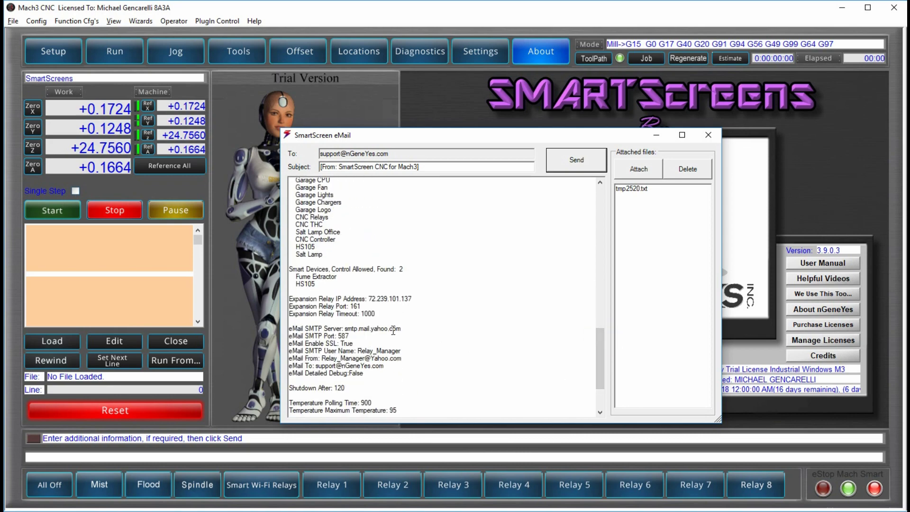
{"action": "left_click_drag", "start_coordinate": [603, 375], "coordinate": [600, 403]}
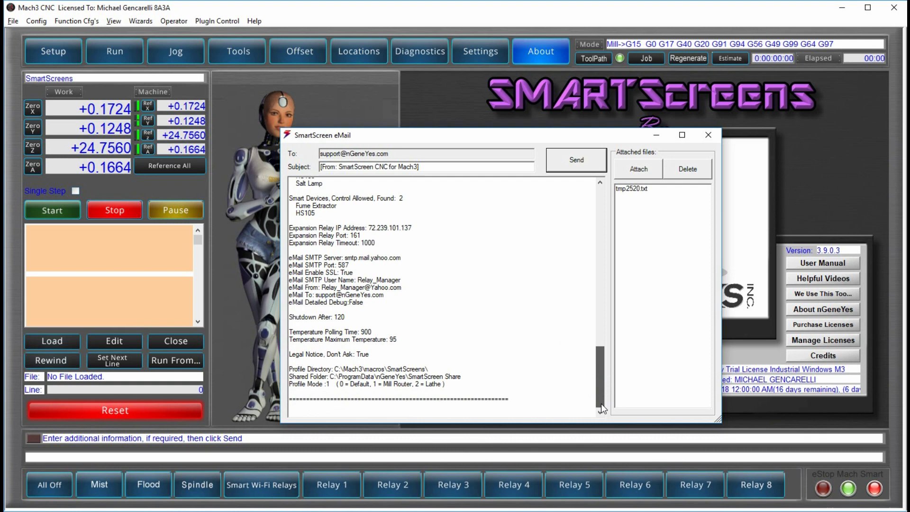
{"action": "left_click", "coordinate": [587, 167]}
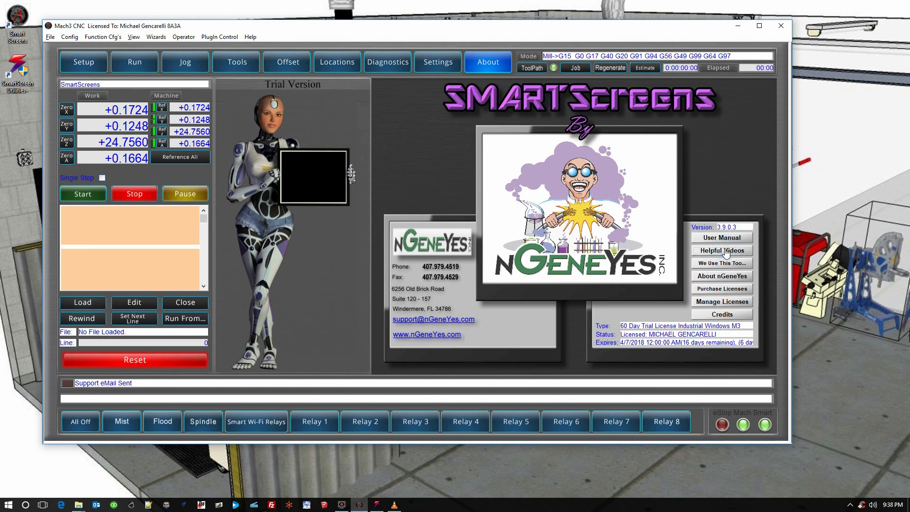
{"action": "left_click", "coordinate": [725, 251]}
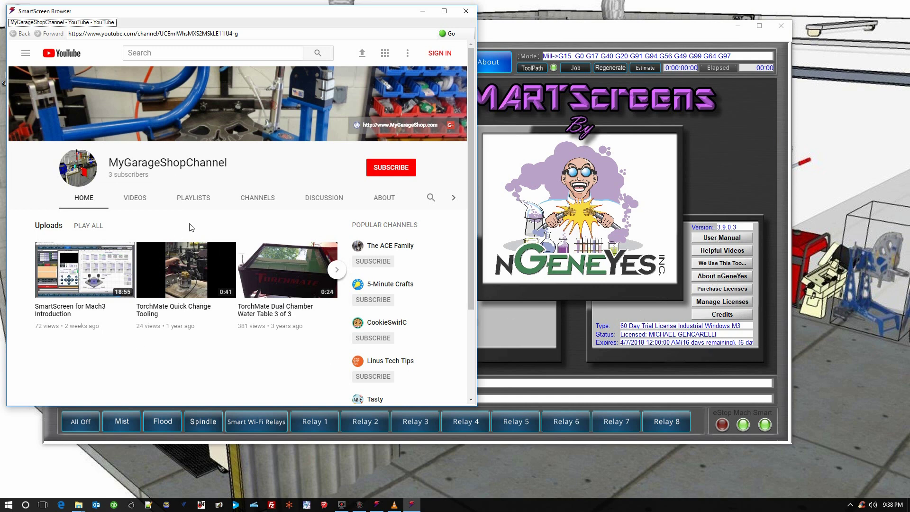
{"action": "left_click", "coordinate": [466, 10]}
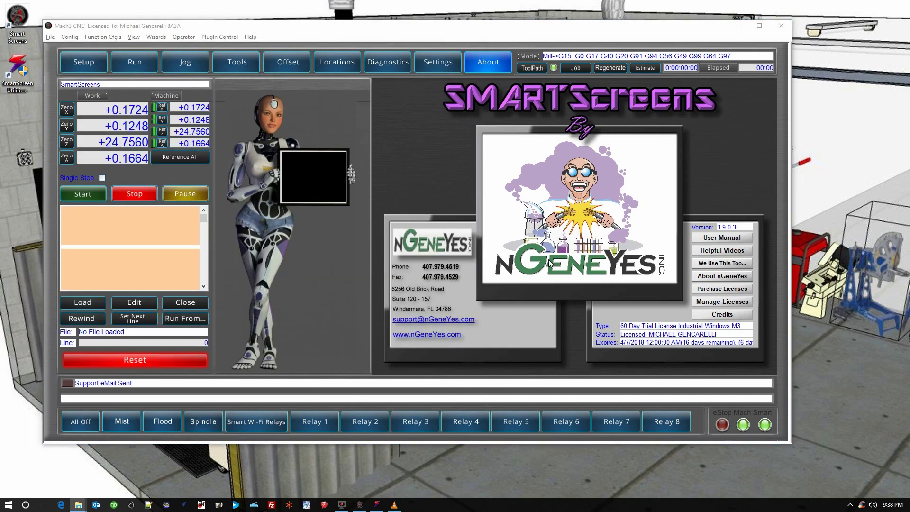
- Browse the shop website's 3D Sculptures to the 'Customer as the Hulk' gallery
{"action": "left_click", "coordinate": [715, 264]}
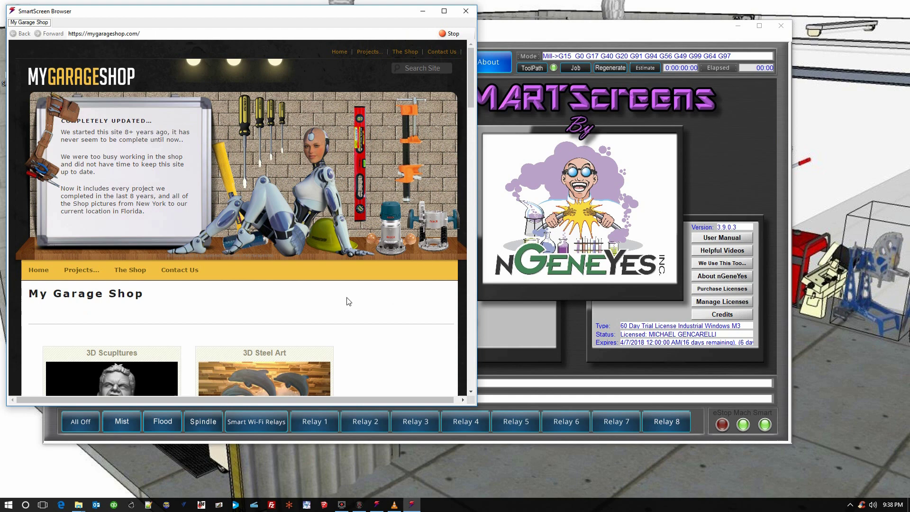
{"action": "scroll", "coordinate": [349, 302], "scroll_direction": "down", "scroll_amount": 3}
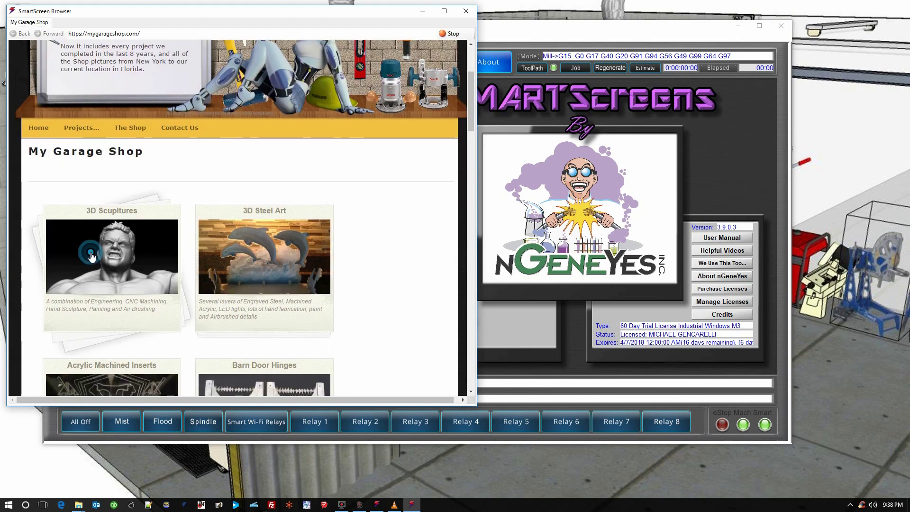
{"action": "left_click", "coordinate": [92, 256]}
{"action": "scroll", "coordinate": [128, 291], "scroll_direction": "down", "scroll_amount": 2}
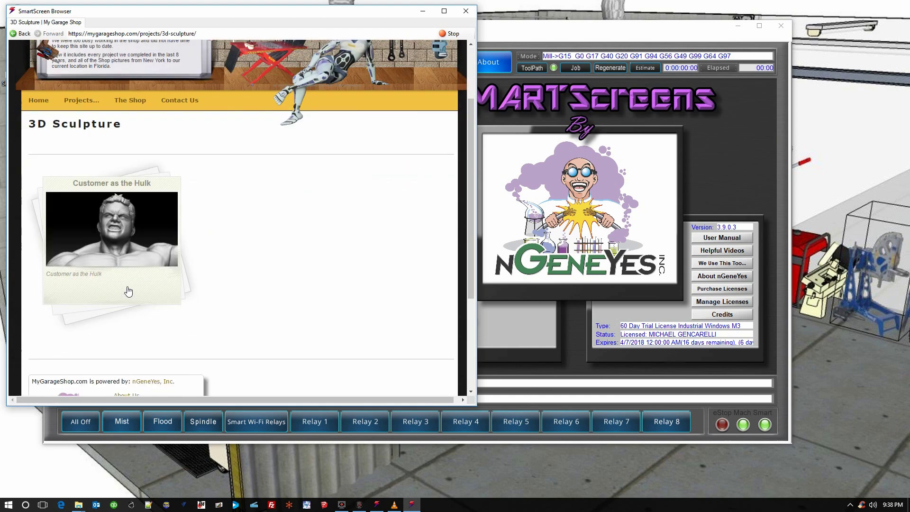
{"action": "left_click", "coordinate": [125, 250]}
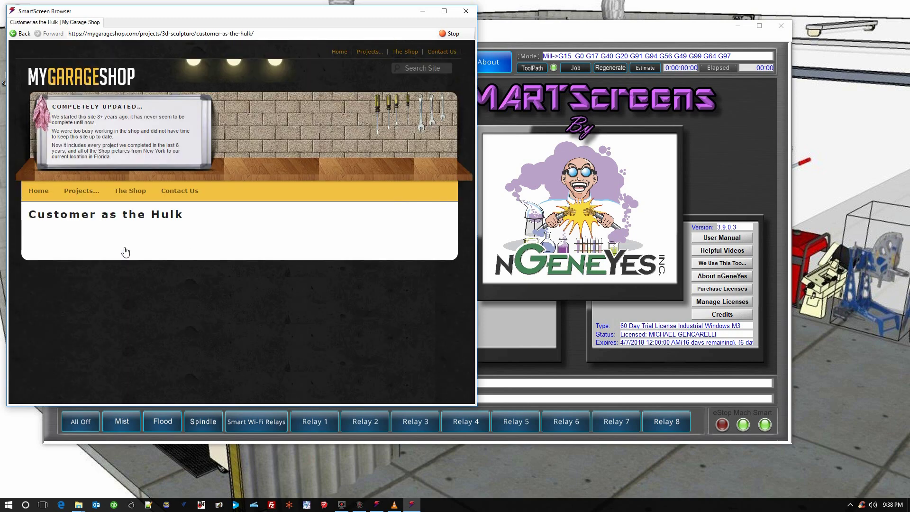
{"action": "scroll", "coordinate": [229, 260], "scroll_direction": "down", "scroll_amount": 5}
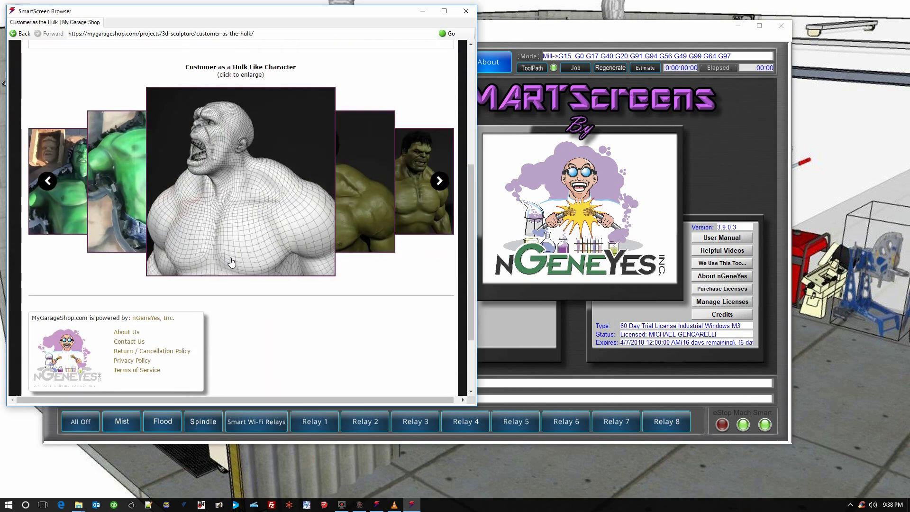
- Page through the Hulk build photo carousel until the grey-painted sculpture is centred
{"action": "left_click", "coordinate": [439, 181]}
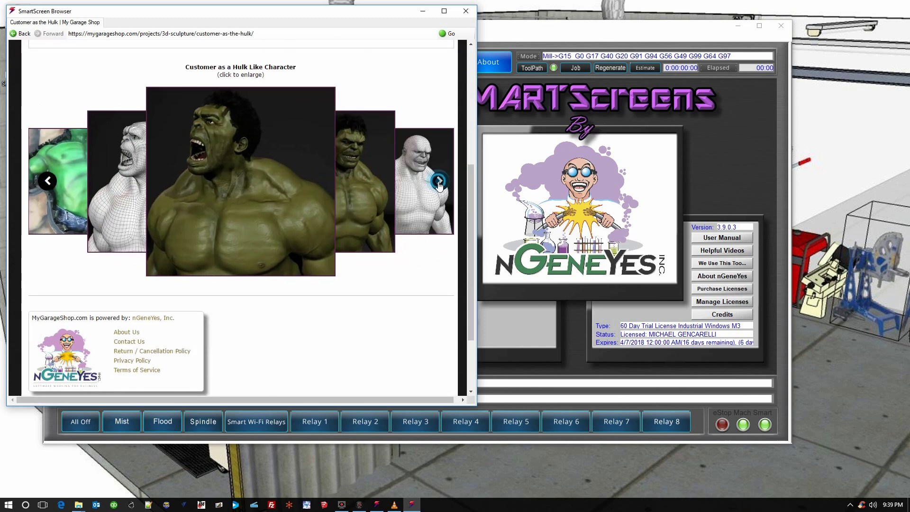
{"action": "left_click", "coordinate": [439, 181]}
{"action": "left_click", "coordinate": [438, 182]}
{"action": "left_click", "coordinate": [438, 182]}
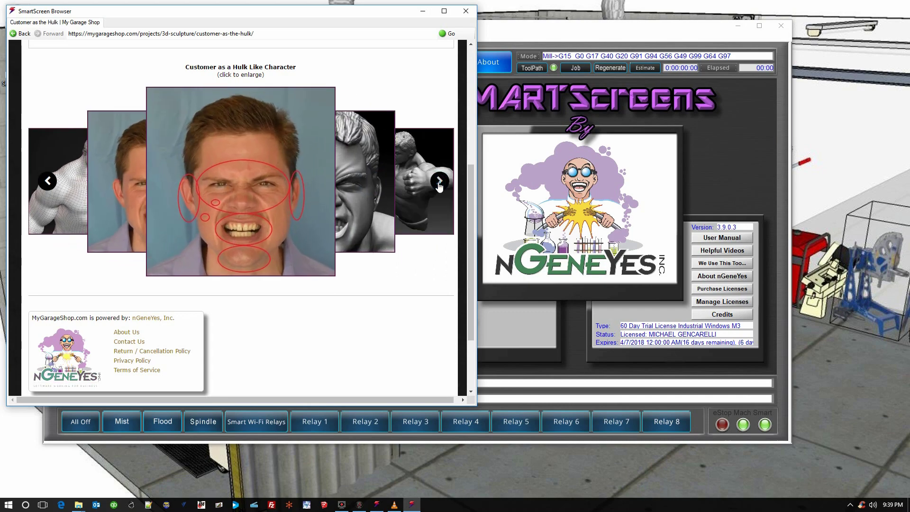
{"action": "left_click", "coordinate": [439, 182]}
{"action": "left_click", "coordinate": [438, 182]}
{"action": "left_click", "coordinate": [439, 182]}
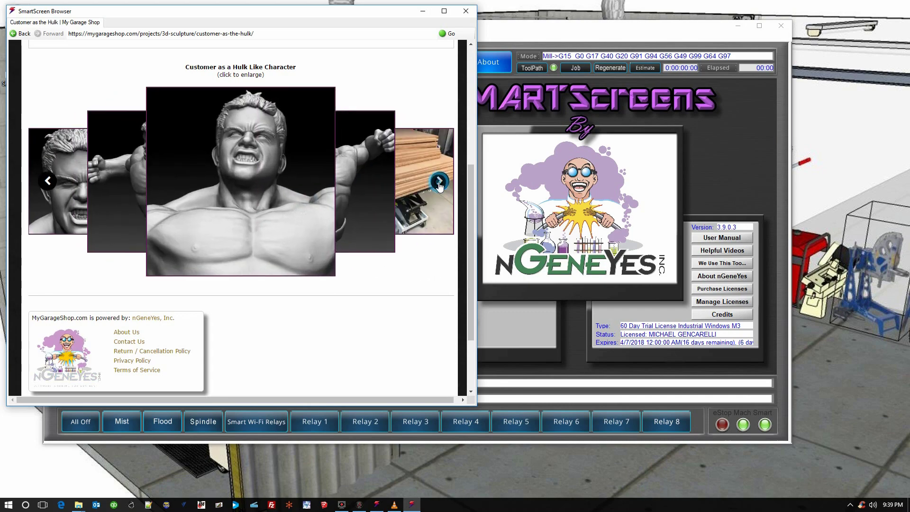
{"action": "left_click", "coordinate": [439, 182]}
{"action": "left_click", "coordinate": [439, 182]}
{"action": "left_click", "coordinate": [439, 182]}
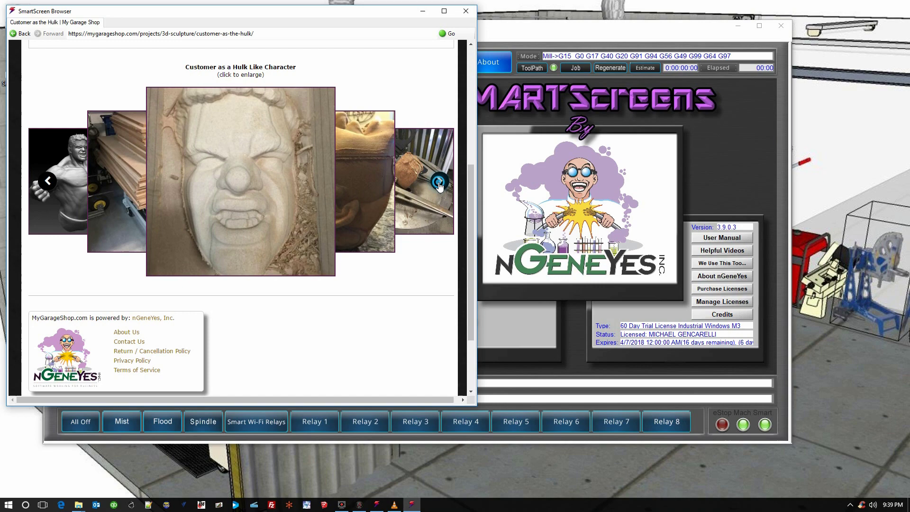
{"action": "left_click", "coordinate": [439, 182]}
{"action": "left_click", "coordinate": [439, 182]}
{"action": "left_click", "coordinate": [439, 181]}
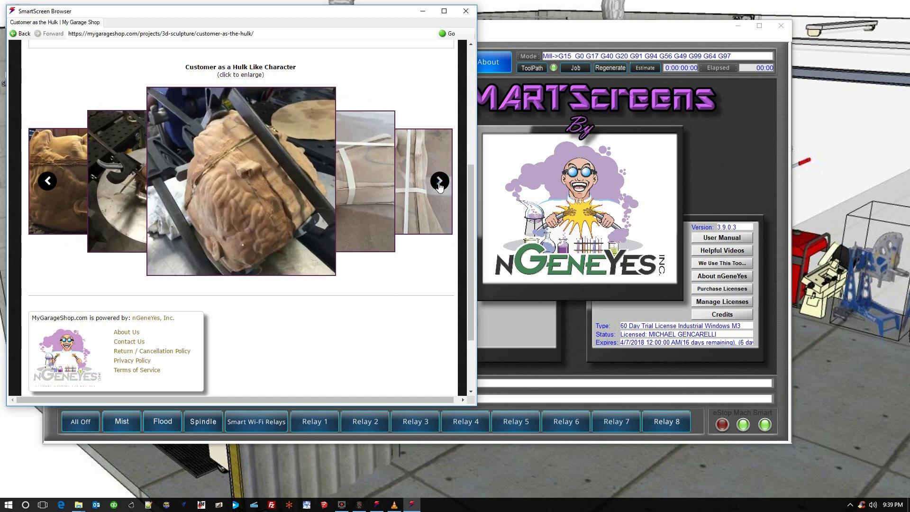
{"action": "left_click", "coordinate": [439, 182]}
{"action": "left_click", "coordinate": [439, 182]}
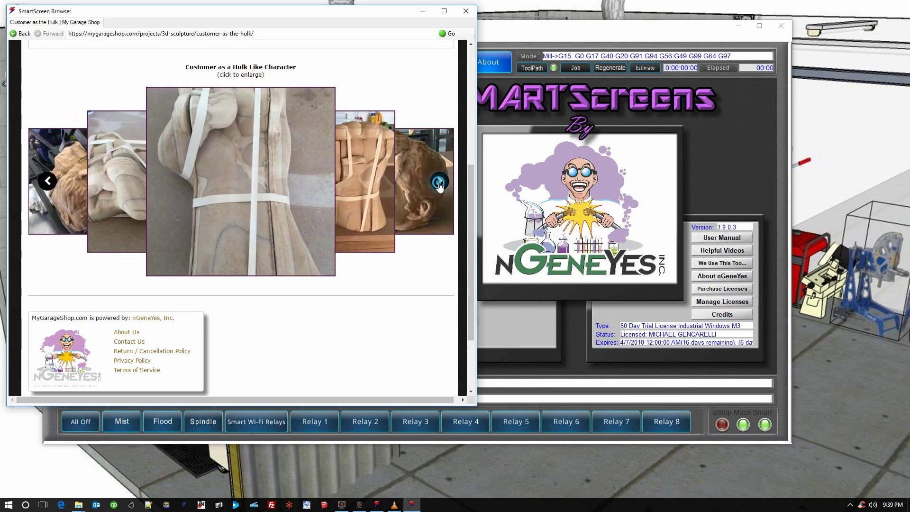
{"action": "left_click", "coordinate": [439, 182]}
{"action": "left_click", "coordinate": [439, 182]}
{"action": "left_click", "coordinate": [440, 182]}
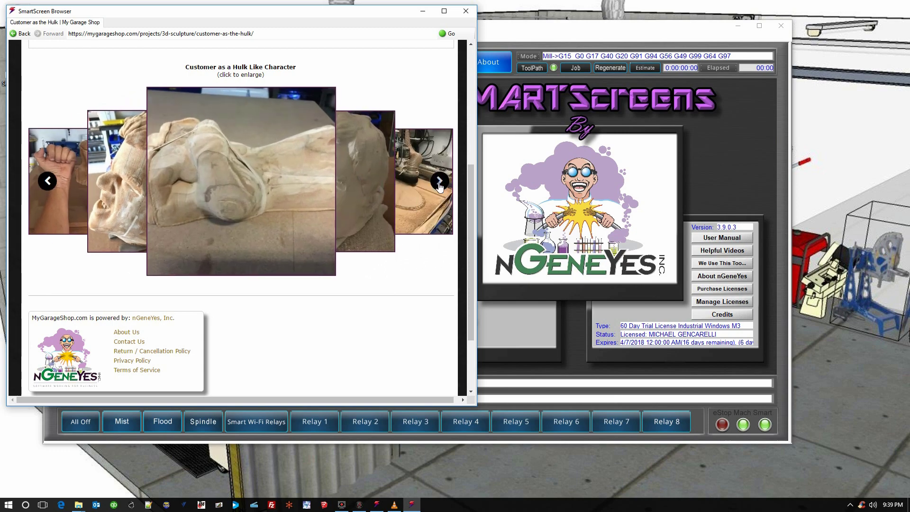
{"action": "left_click", "coordinate": [439, 182]}
{"action": "left_click", "coordinate": [439, 182]}
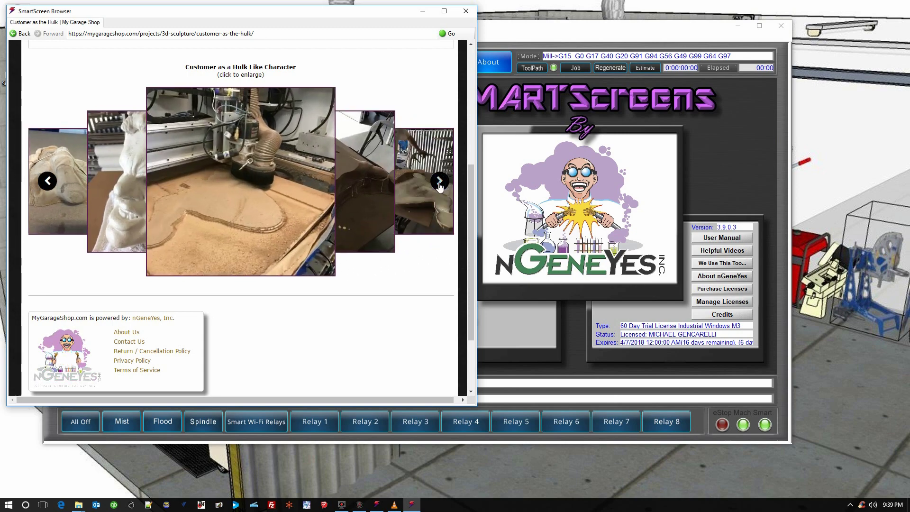
{"action": "left_click", "coordinate": [440, 182]}
{"action": "left_click", "coordinate": [439, 182]}
{"action": "left_click", "coordinate": [439, 182]}
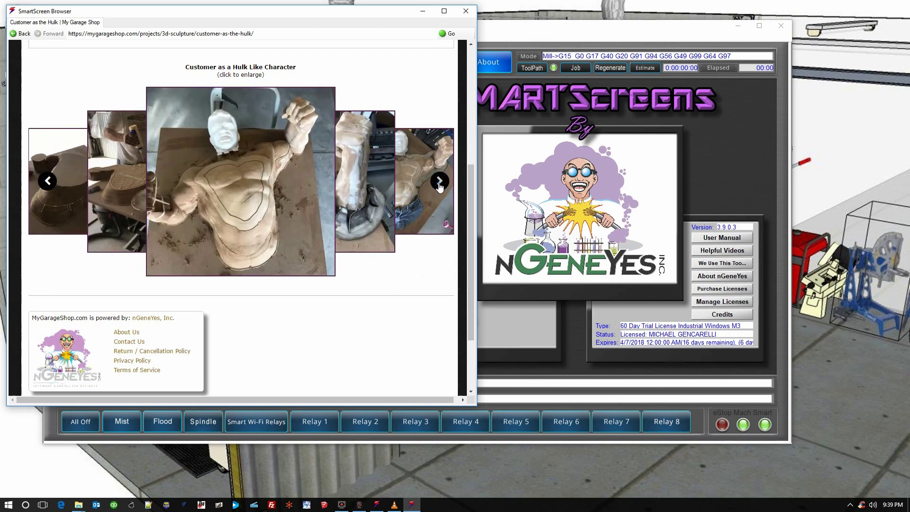
{"action": "left_click", "coordinate": [439, 182]}
{"action": "left_click", "coordinate": [439, 182]}
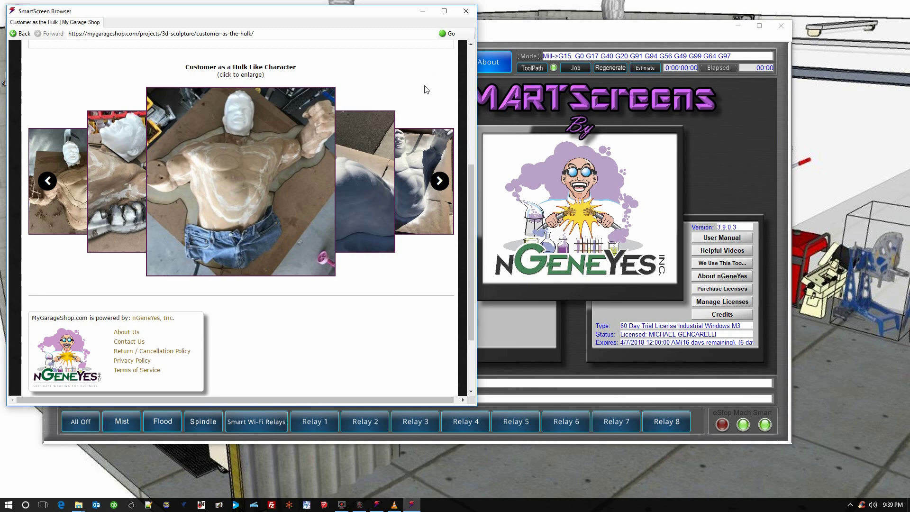
{"action": "left_click", "coordinate": [379, 133]}
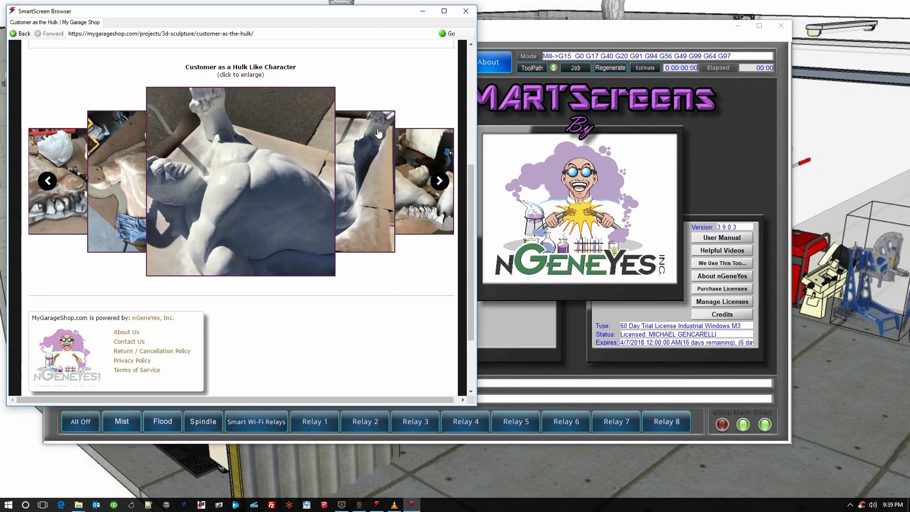
- Close the shop website browser and go via Setup to the Run screen with MachPlasma THC readouts
{"action": "left_click", "coordinate": [467, 13]}
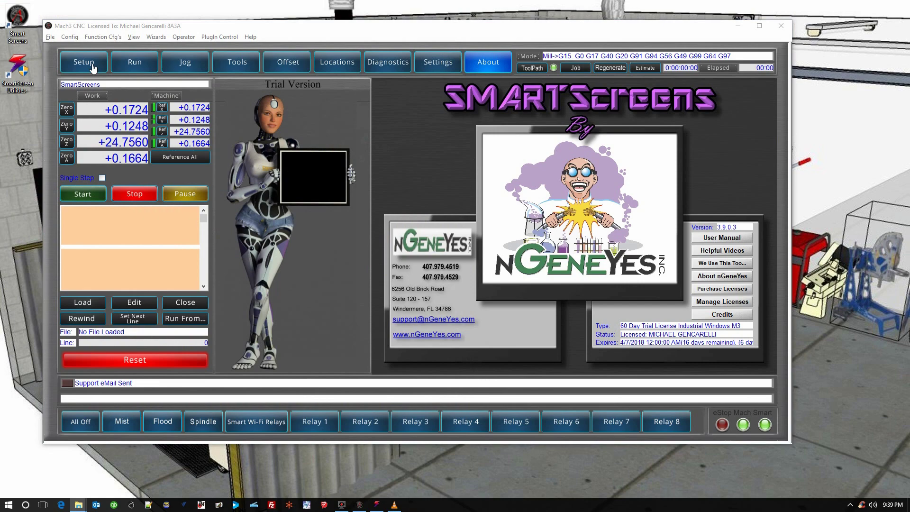
{"action": "left_click", "coordinate": [92, 67]}
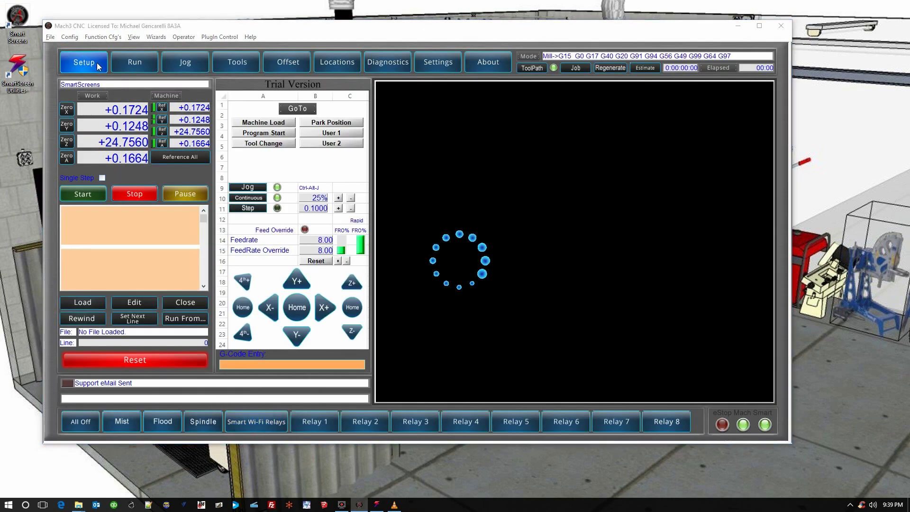
{"action": "left_click", "coordinate": [141, 66]}
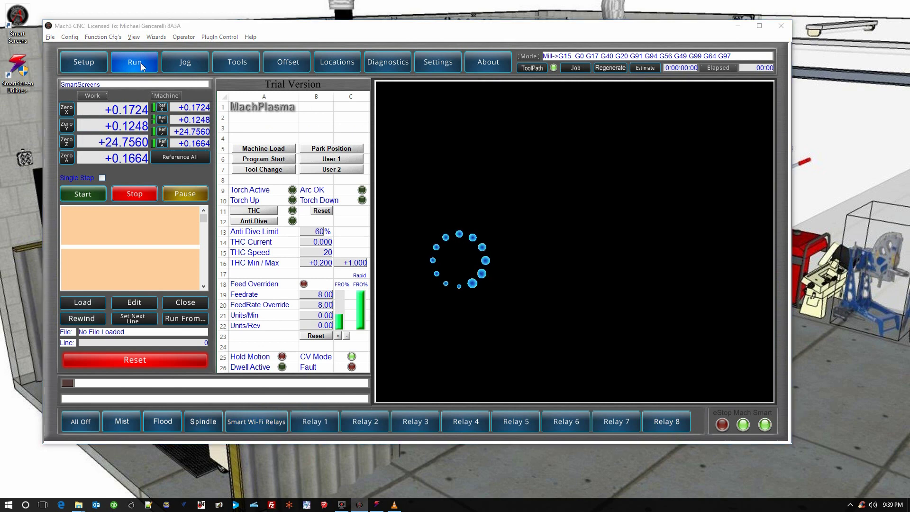